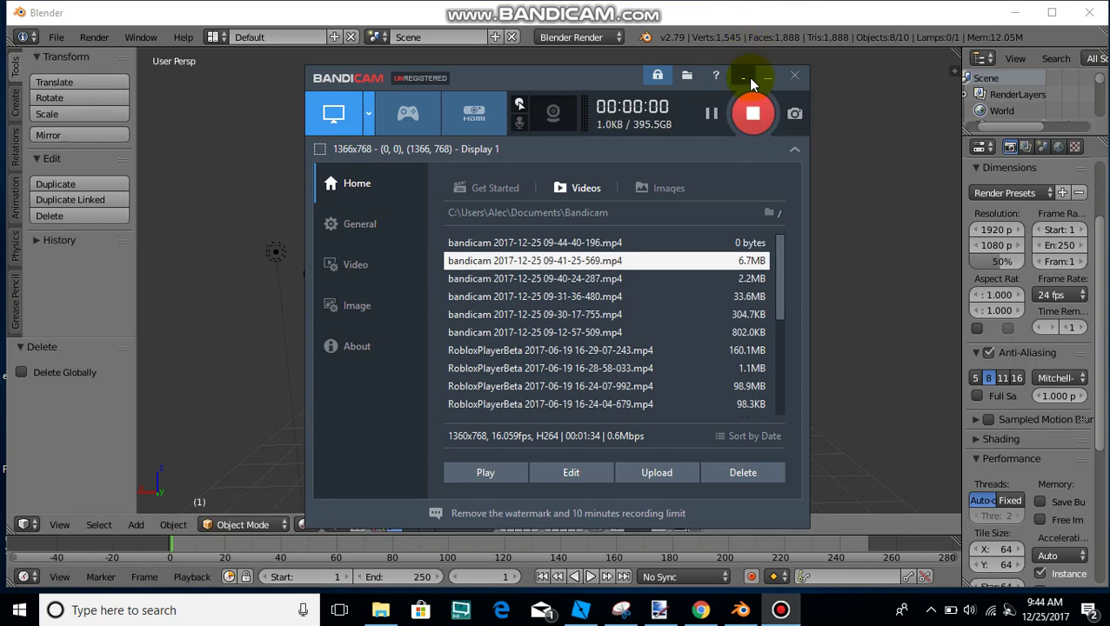
# Step: Minimize the Bandicam recorder window, then minimize Blender to reveal the Windows desktop
pyautogui.click(779, 79)
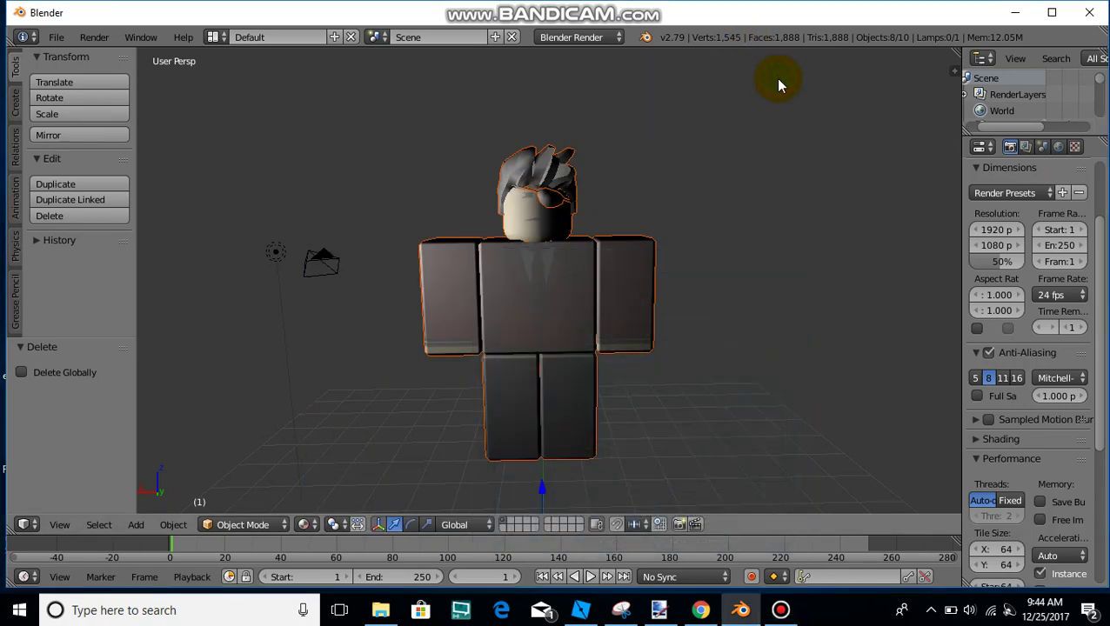
pyautogui.click(1015, 13)
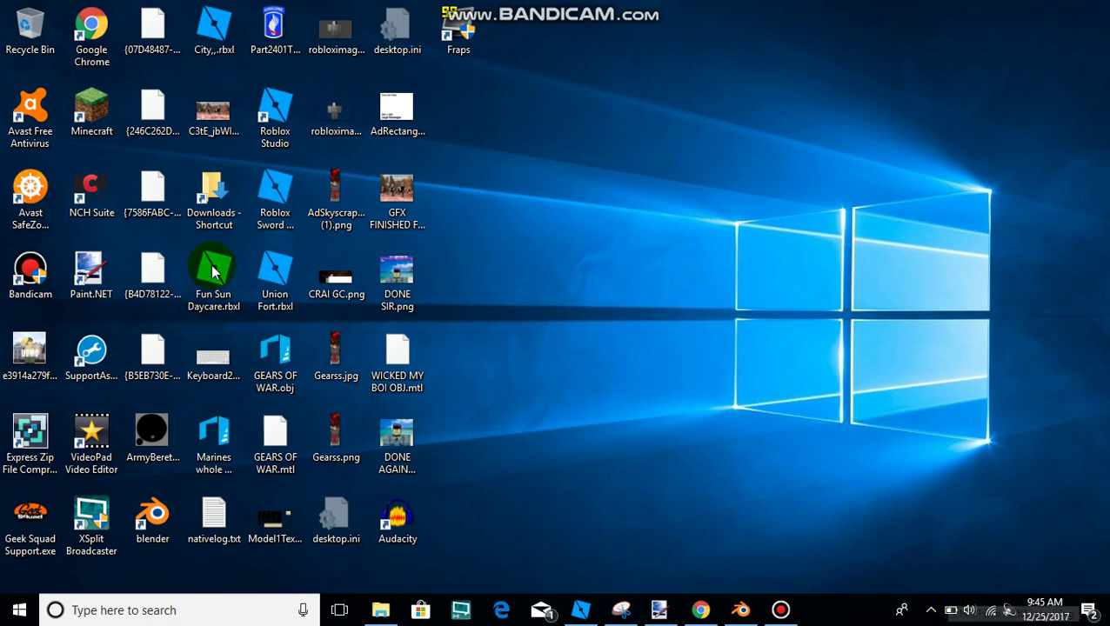
# Step: Restore Roblox Studio, put the recorder away, and delete the character Model from Workspace
pyautogui.click(581, 609)
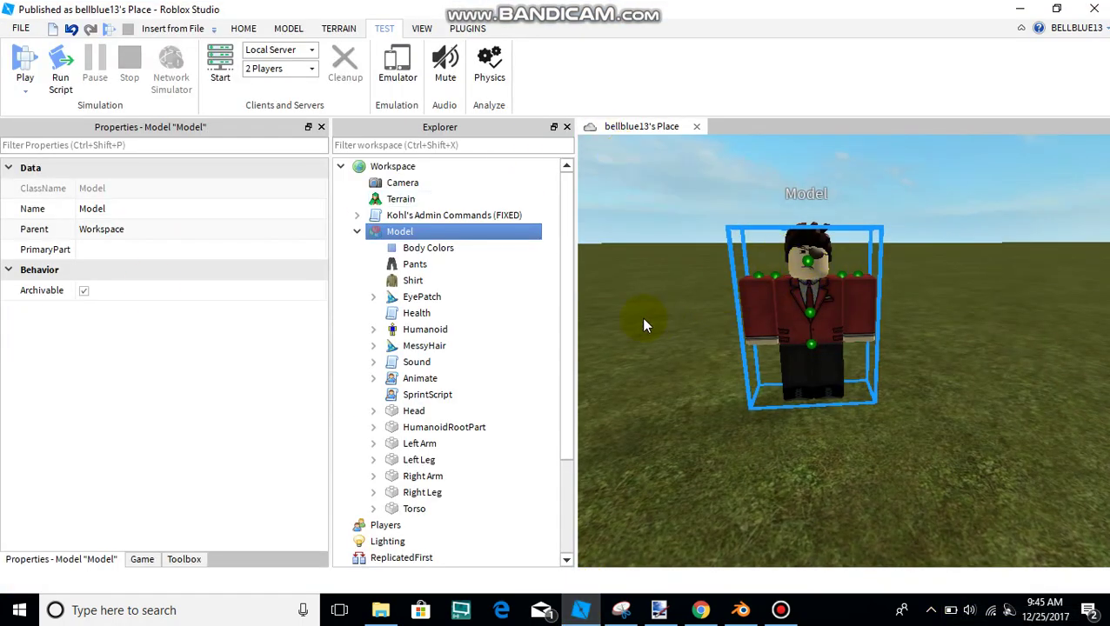
pyautogui.click(780, 610)
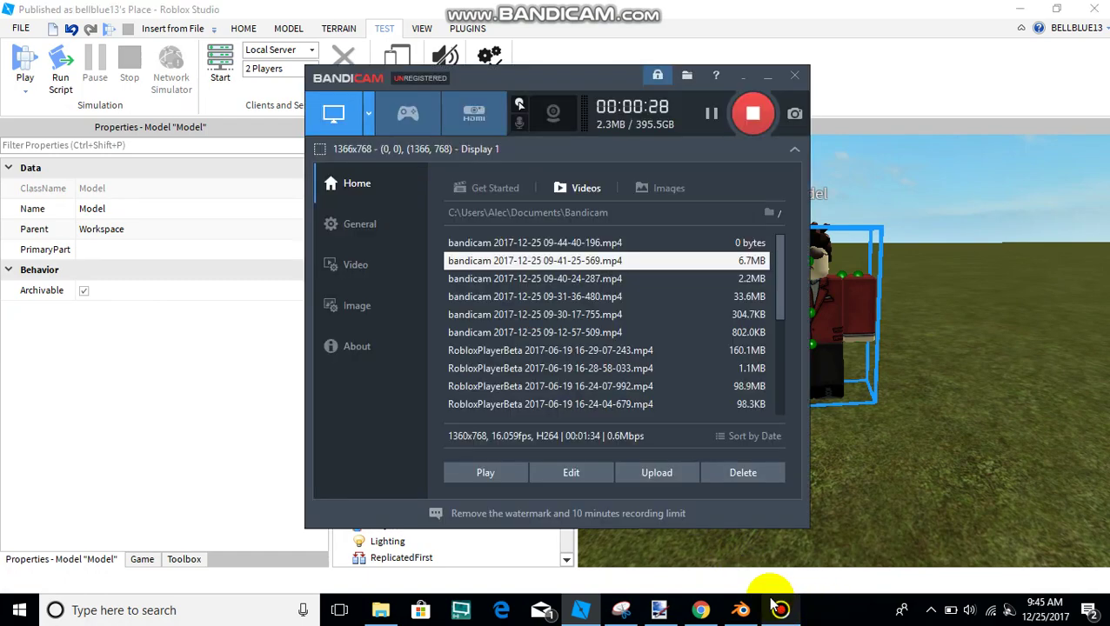
pyautogui.click(766, 76)
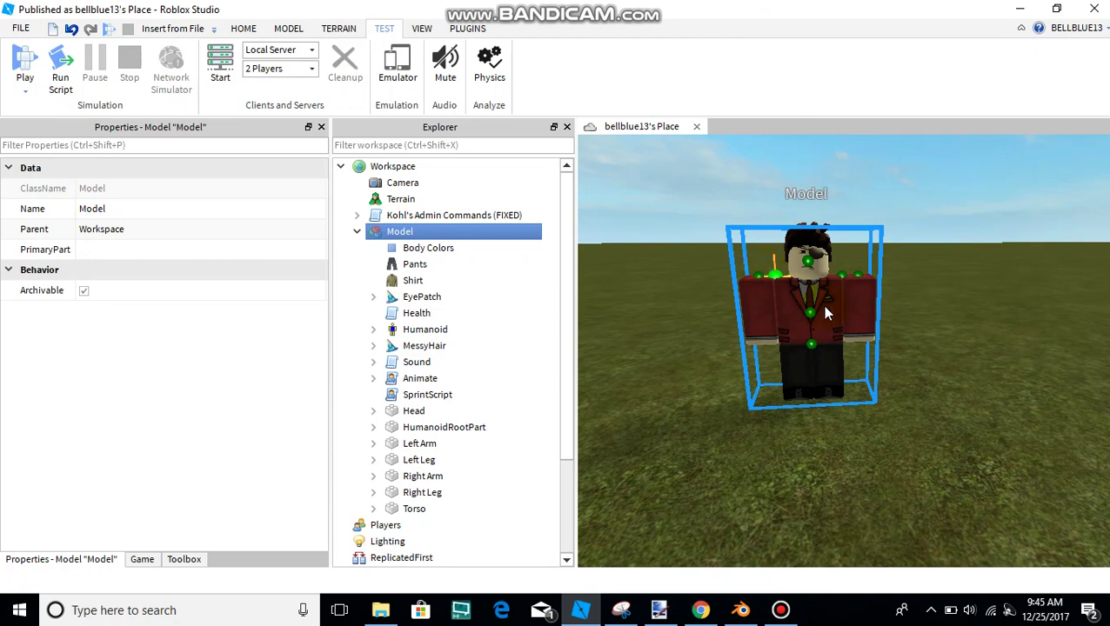
pyautogui.rightClick(379, 242)
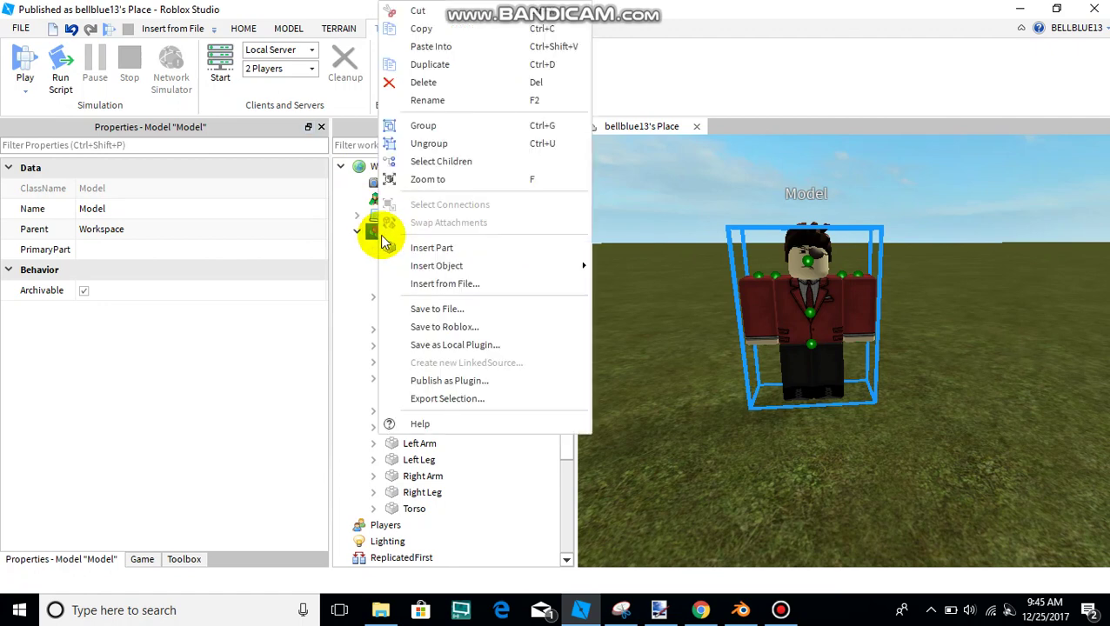
pyautogui.click(439, 85)
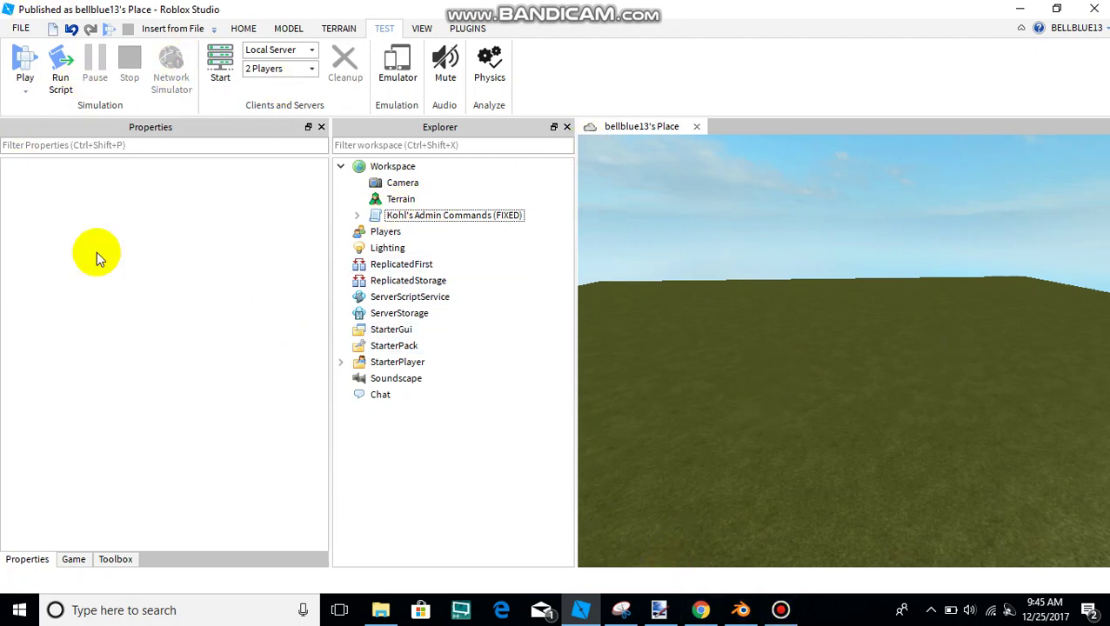
# Step: Play-test the place, look around the spawned avatar, then pause and expand Workspace
pyautogui.click(24, 66)
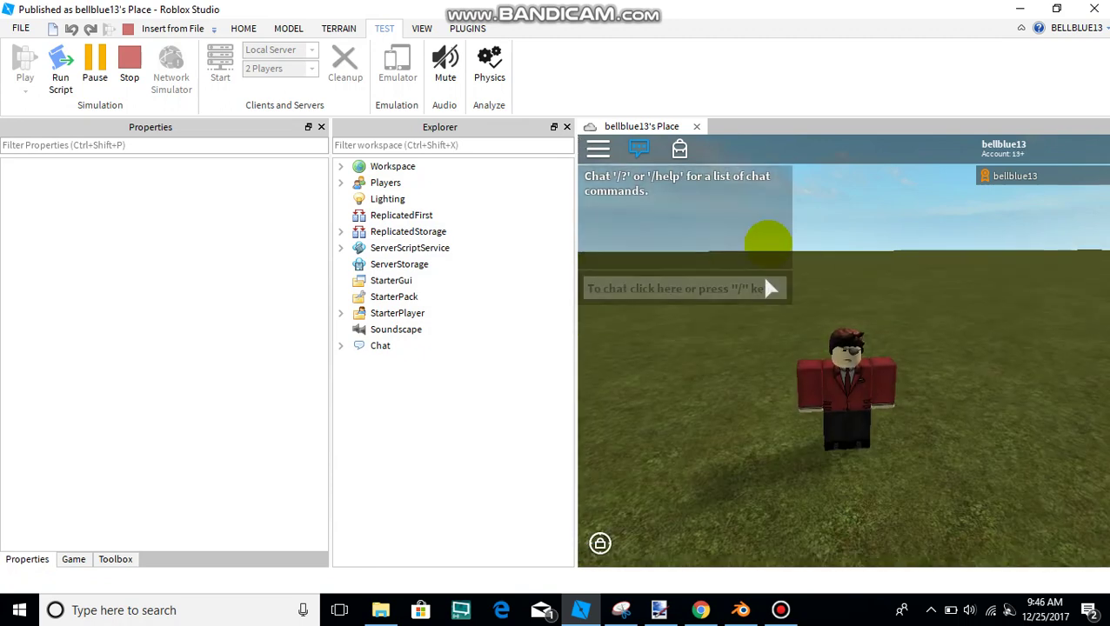
pyautogui.moveTo(798, 247); pyautogui.dragTo(867, 322, button='right')
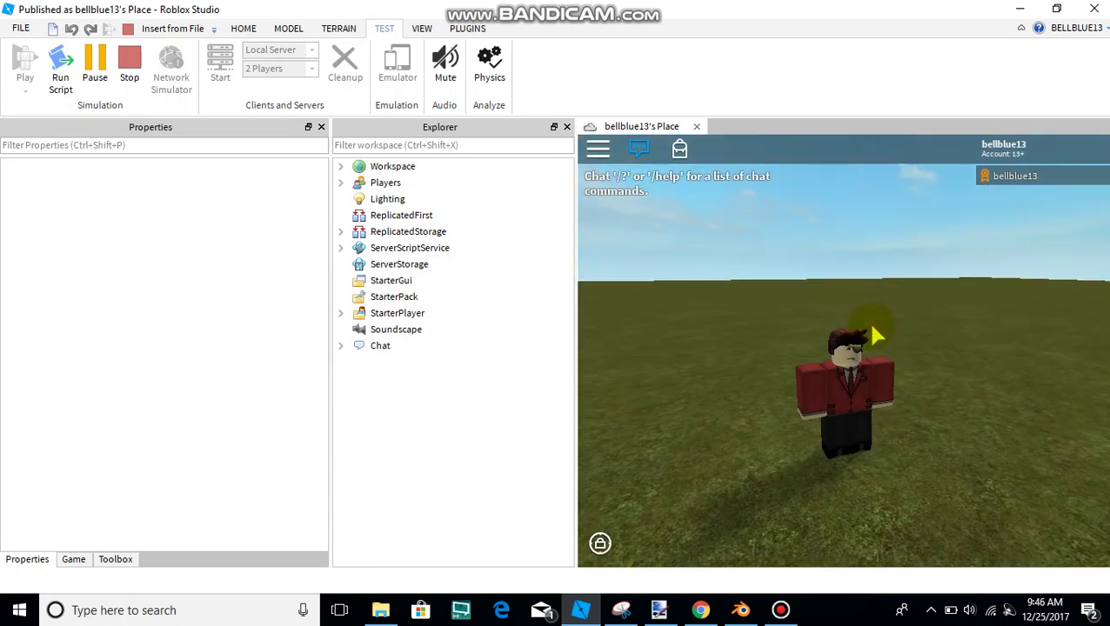
pyautogui.press('s')
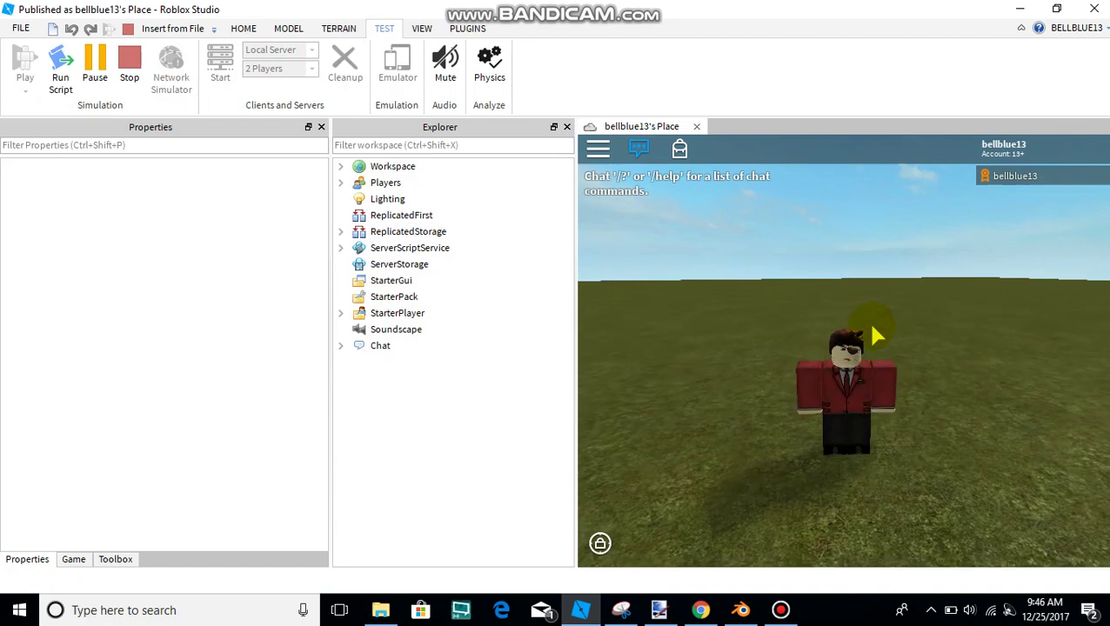
pyautogui.scroll(2, 867, 320)
pyautogui.scroll(2, 875, 331)
pyautogui.scroll(-3, 875, 331)
pyautogui.moveTo(875, 330); pyautogui.dragTo(875, 324, button='right')
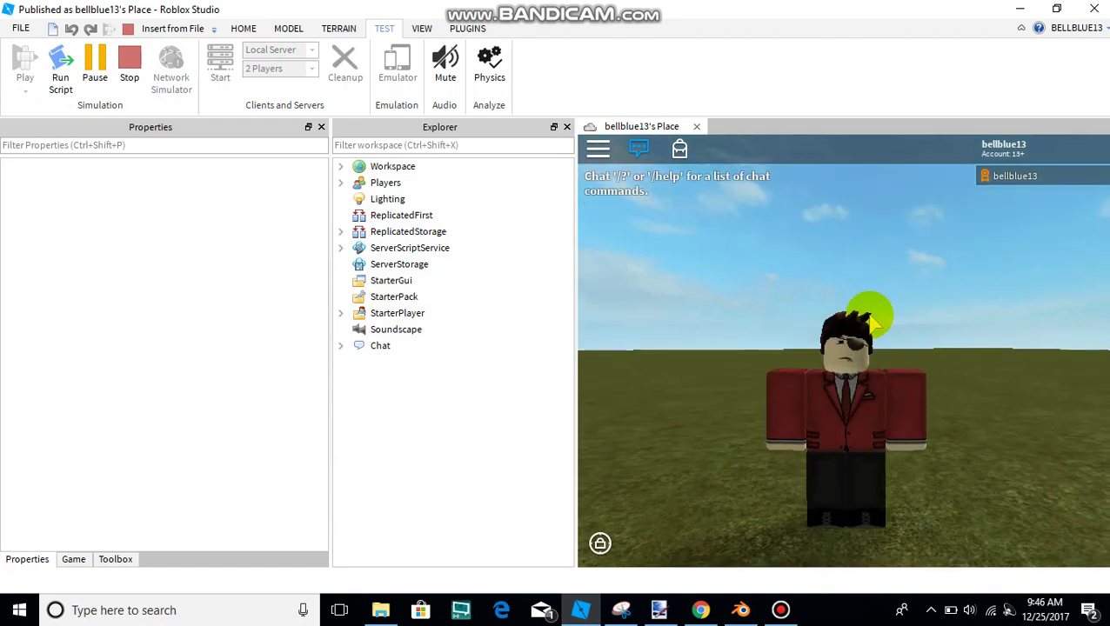
pyautogui.scroll(1, 792, 348)
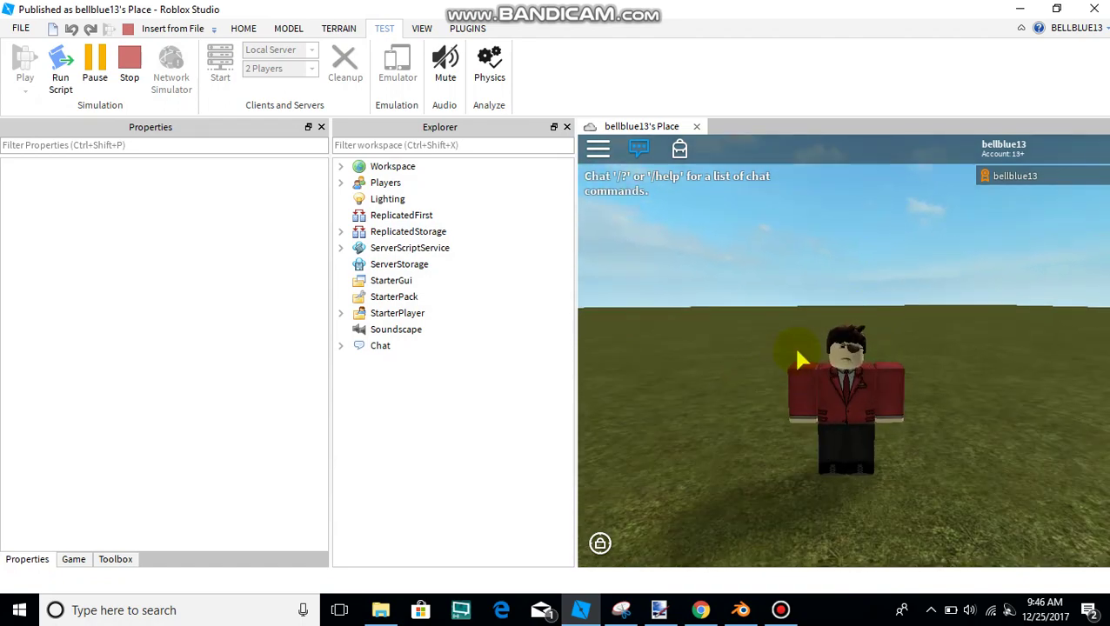
pyautogui.click(94, 68)
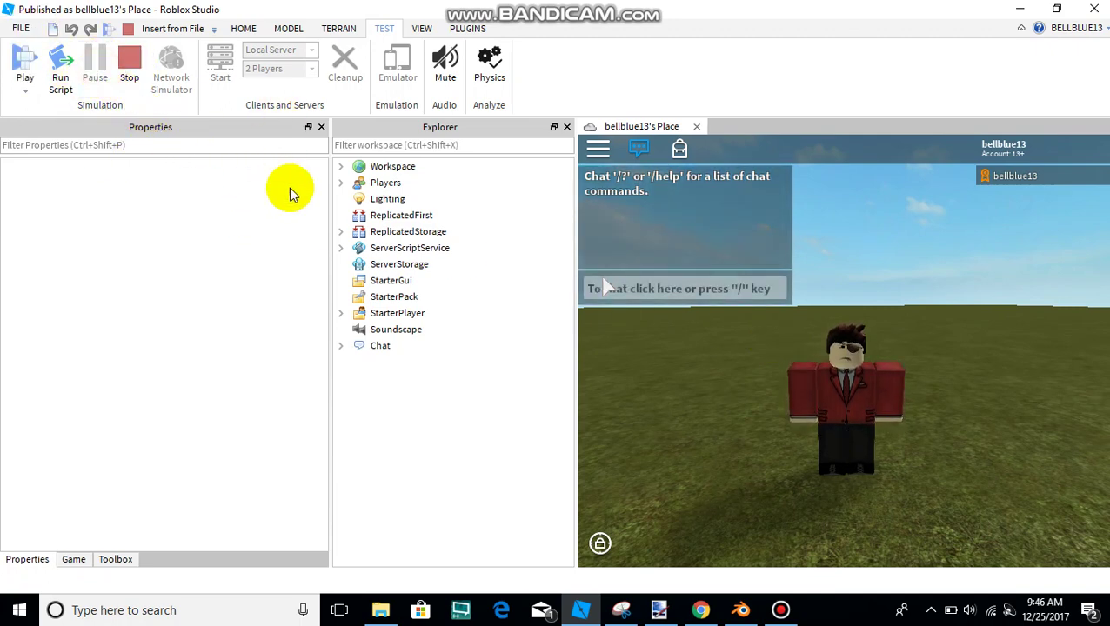
pyautogui.click(340, 166)
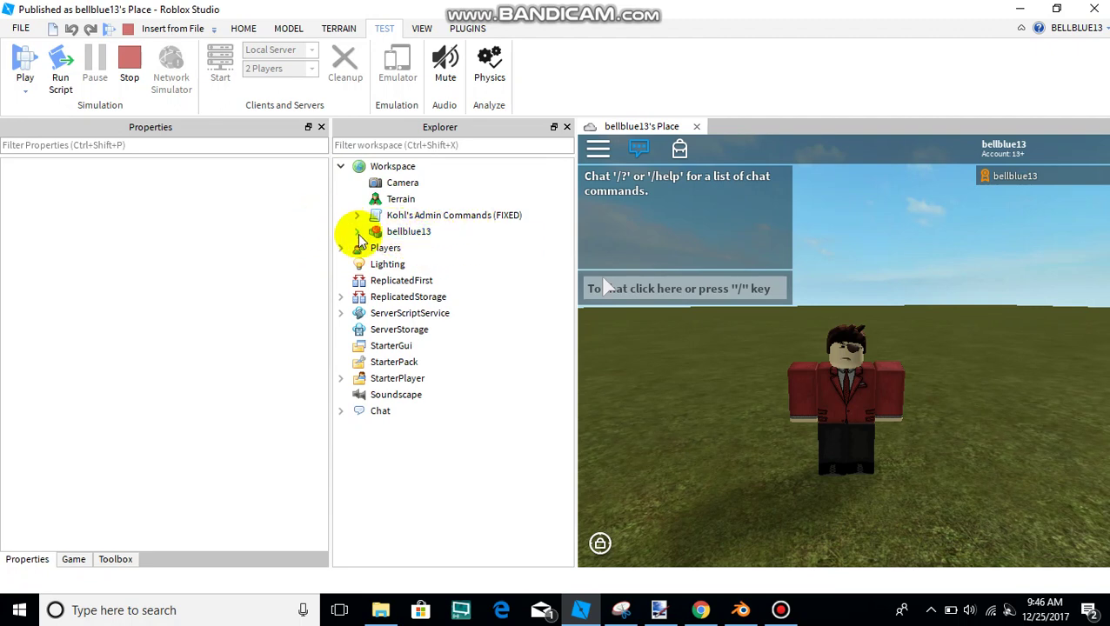
# Step: Expand the player character, select Body Colors through Torso, copy them, and stop the test
pyautogui.click(357, 232)
pyautogui.click(387, 248)
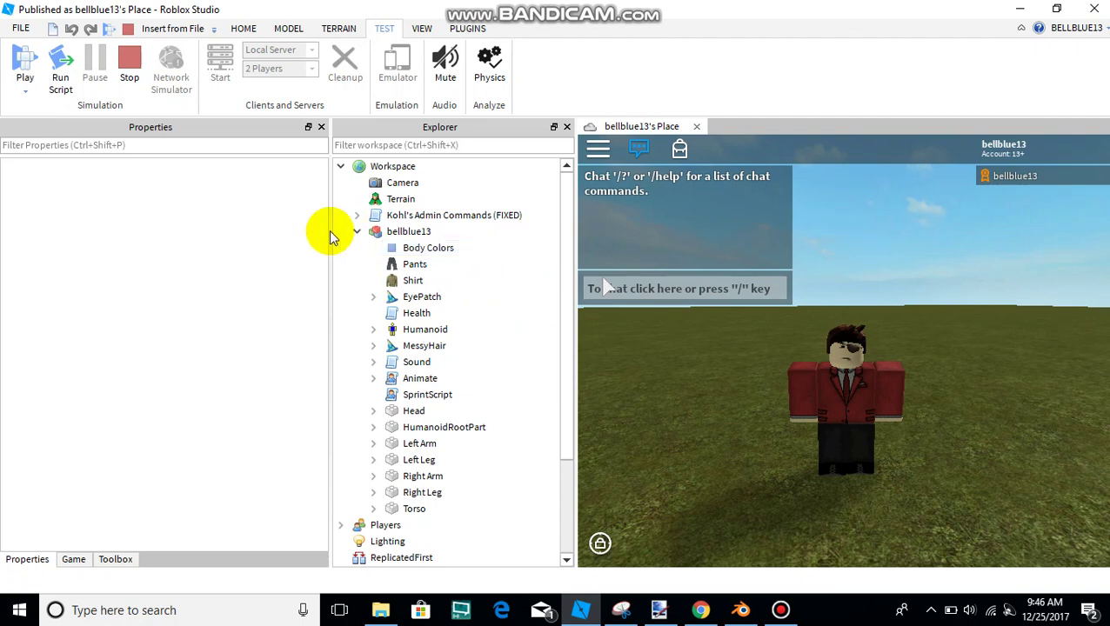
pyautogui.click(520, 247)
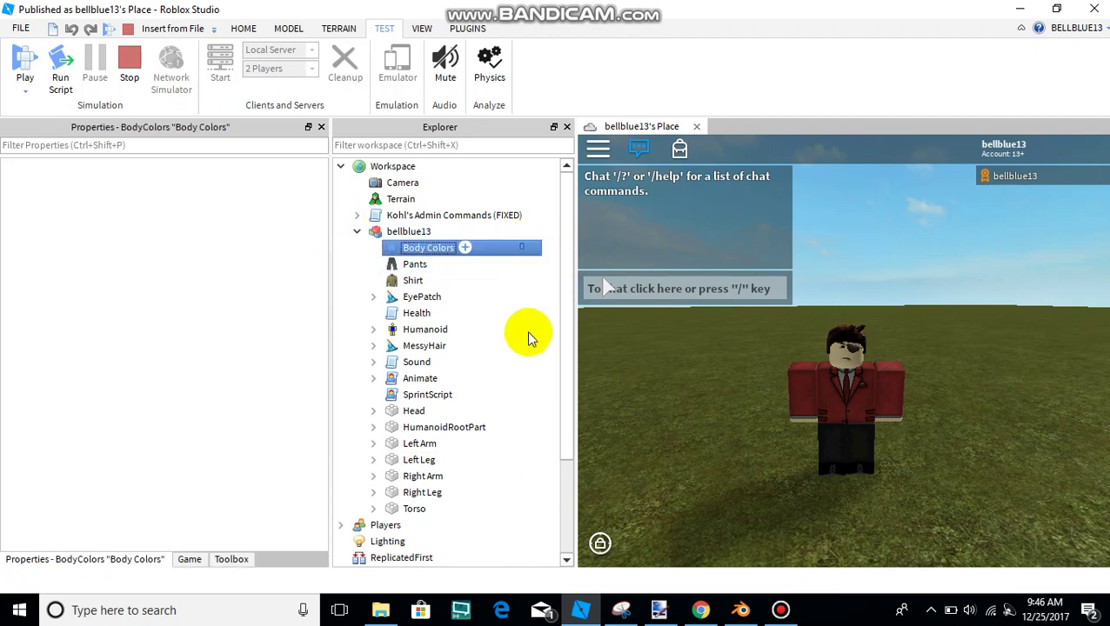
pyautogui.hotkey('shift', 'Down')
pyautogui.hotkey('shift', 'Down')
pyautogui.hotkey('shift', 'Down')
pyautogui.hotkey('shift', 'Down')
pyautogui.hotkey('shift', 'Down')
pyautogui.hotkey('shift', 'Down')
pyautogui.hotkey('shift', 'Down')
pyautogui.hotkey('shift', 'Down')
pyautogui.hotkey('shift', 'Down')
pyautogui.hotkey('shift', 'Down')
pyautogui.hotkey('shift', 'Down')
pyautogui.hotkey('shift', 'Down')
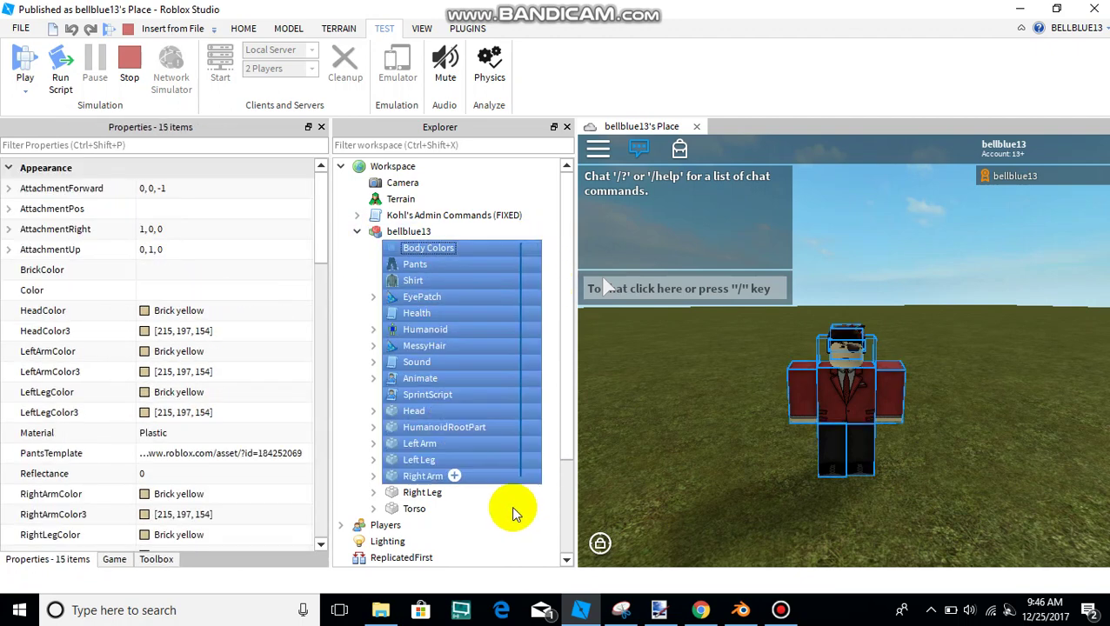
pyautogui.hotkey('shift', 'Down')
pyautogui.hotkey('shift', 'Down')
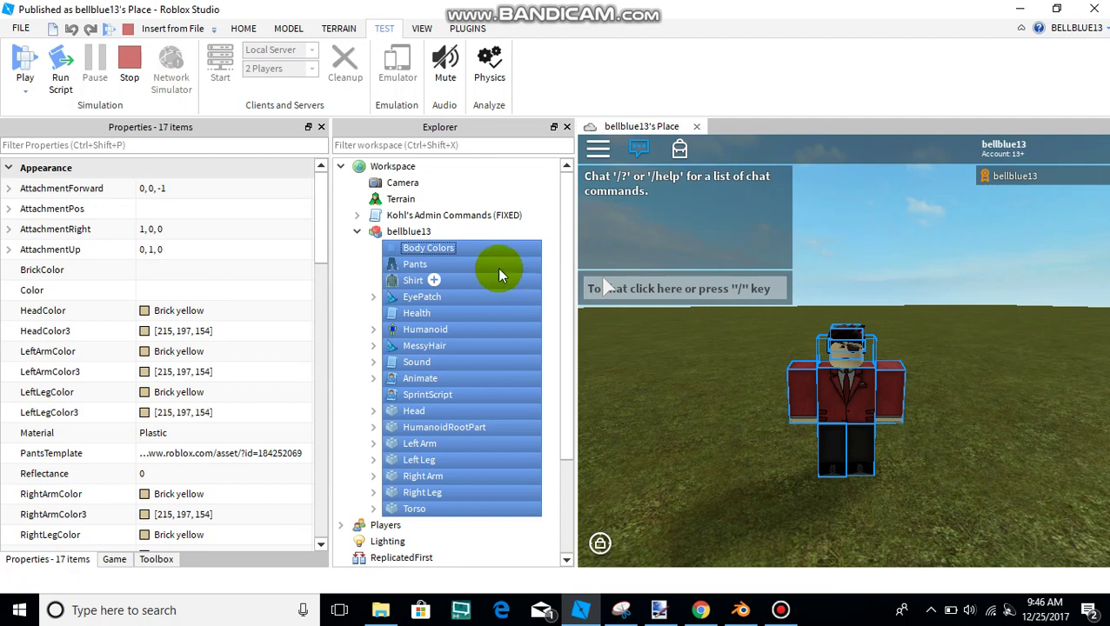
pyautogui.click(128, 62)
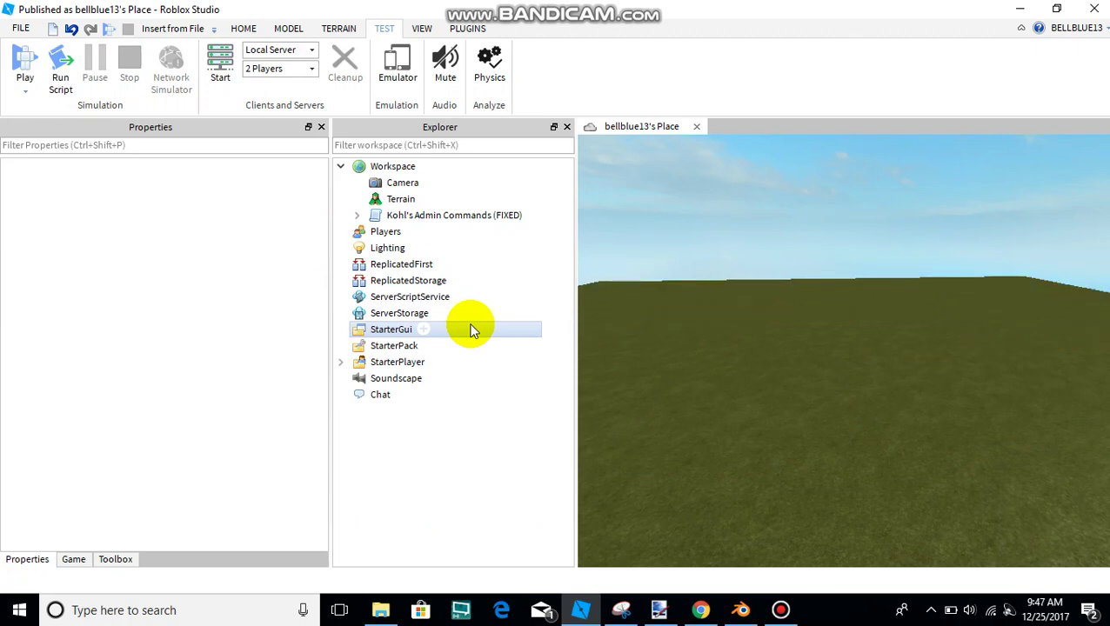
# Step: Paste the copied parts, group them with Ctrl+G, focus the camera, and expand the new Model
pyautogui.hotkey('ctrl', 'v')
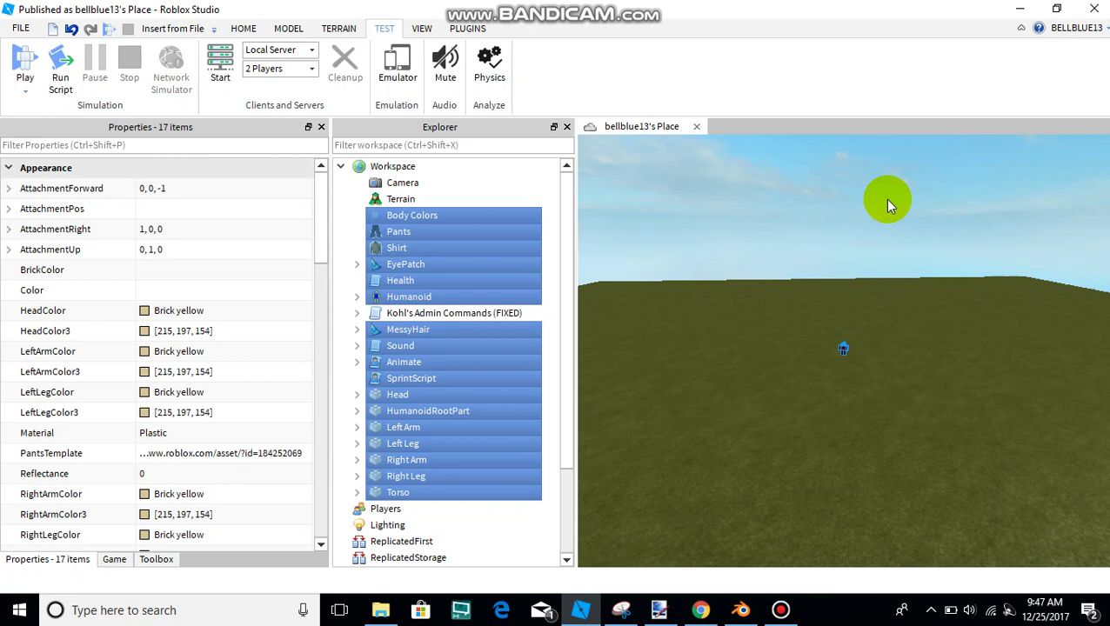
pyautogui.hotkey('ctrl', 'g')
pyautogui.moveTo(613, 315); pyautogui.dragTo(815, 286)
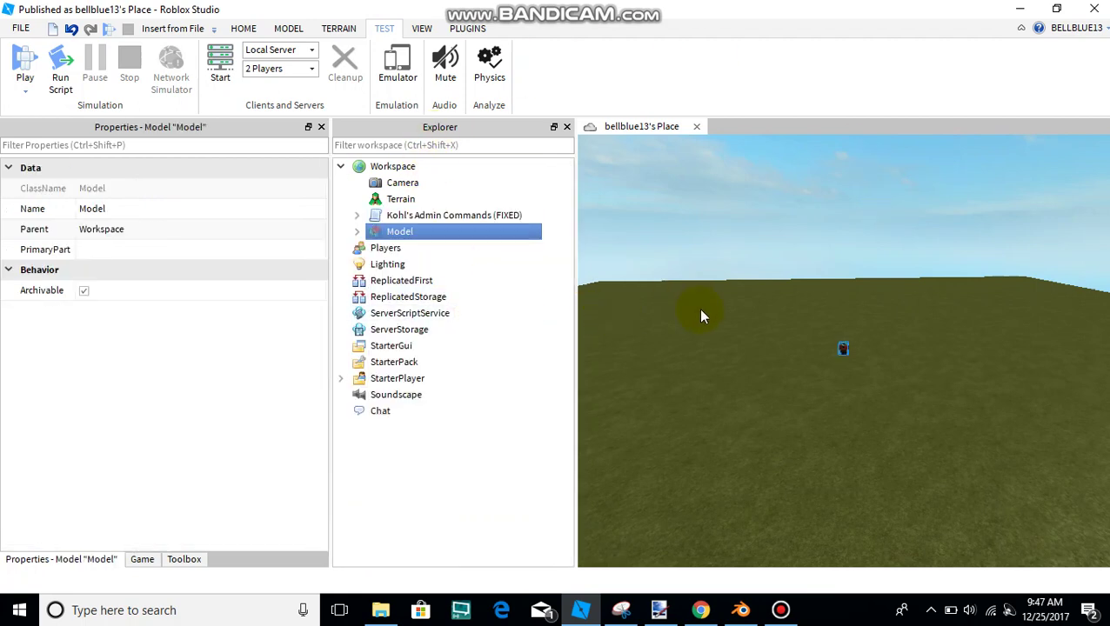
pyautogui.press('f')
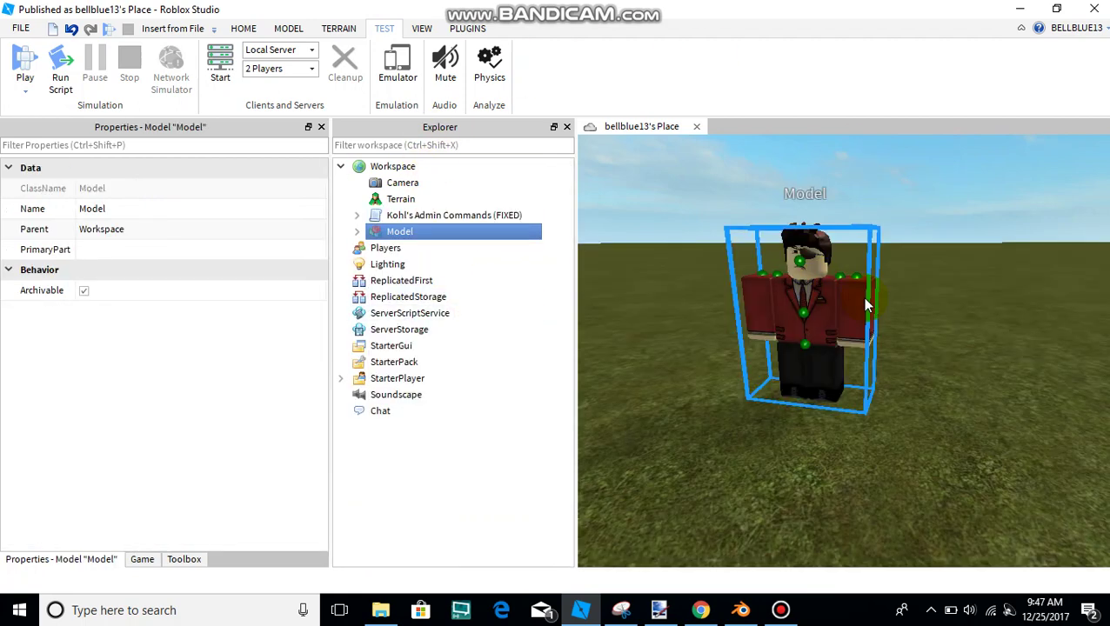
pyautogui.scroll(-3, 862, 297)
pyautogui.scroll(-2, 861, 291)
pyautogui.press('w')
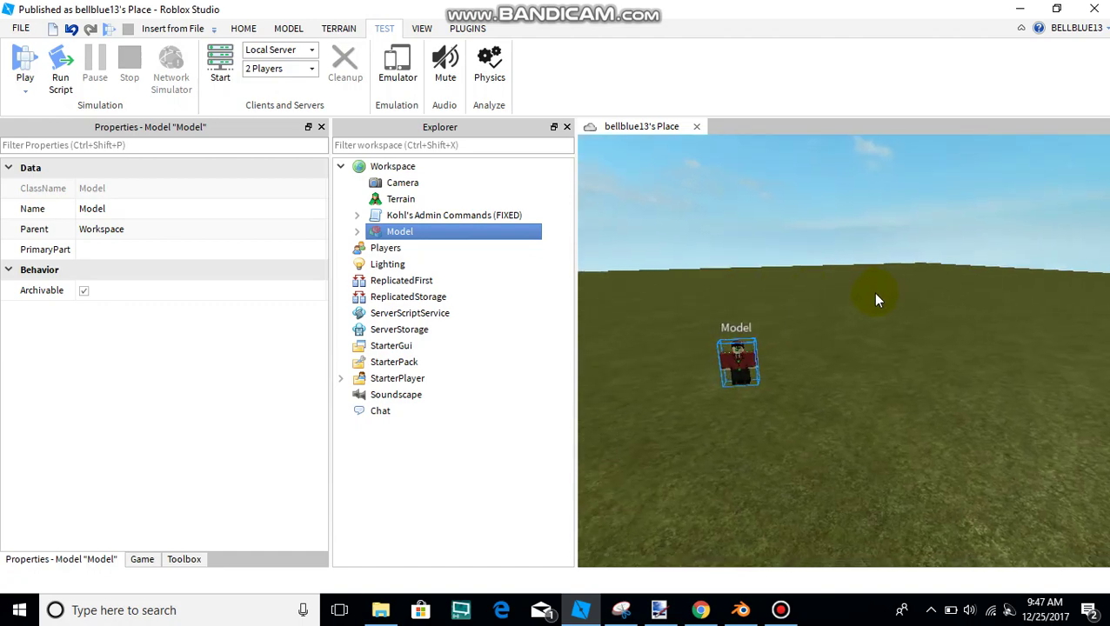
pyautogui.scroll(3, 877, 290)
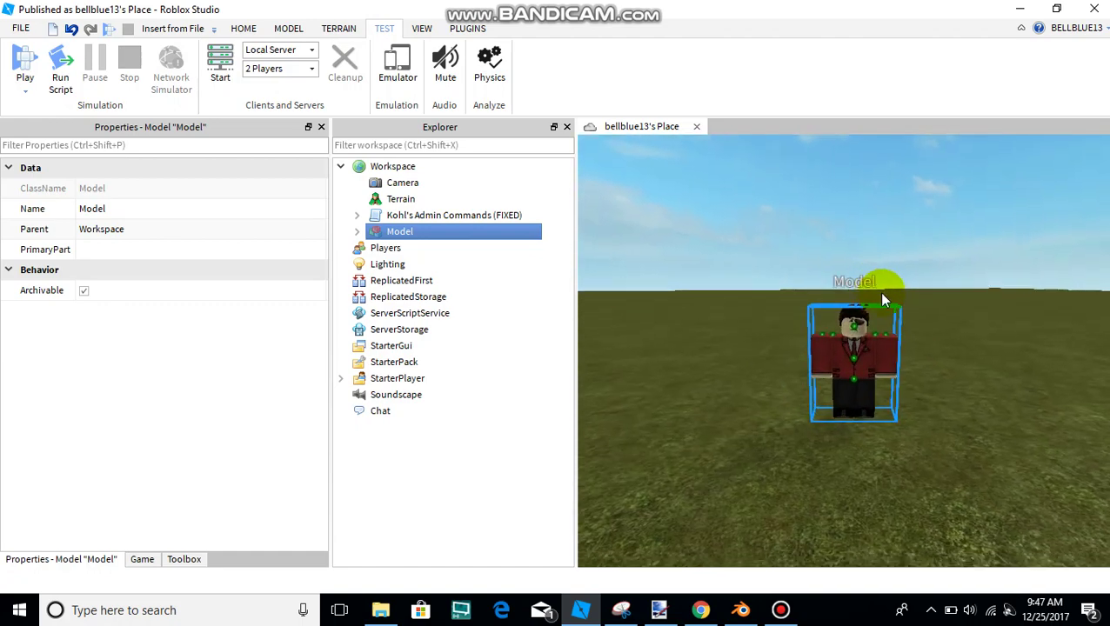
pyautogui.click(356, 231)
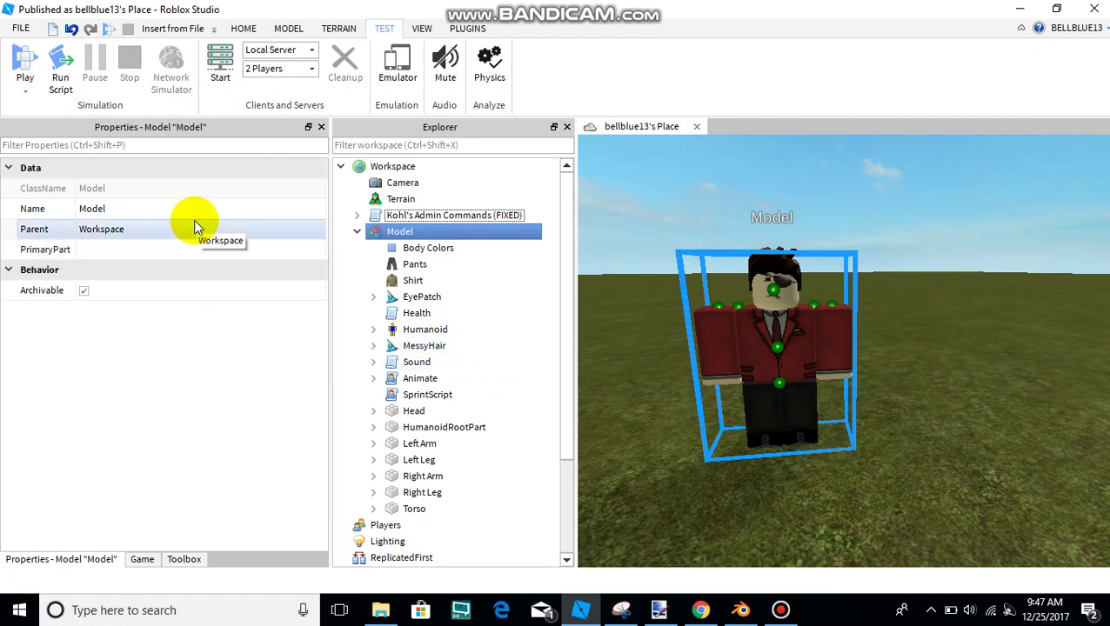
pyautogui.click(303, 250)
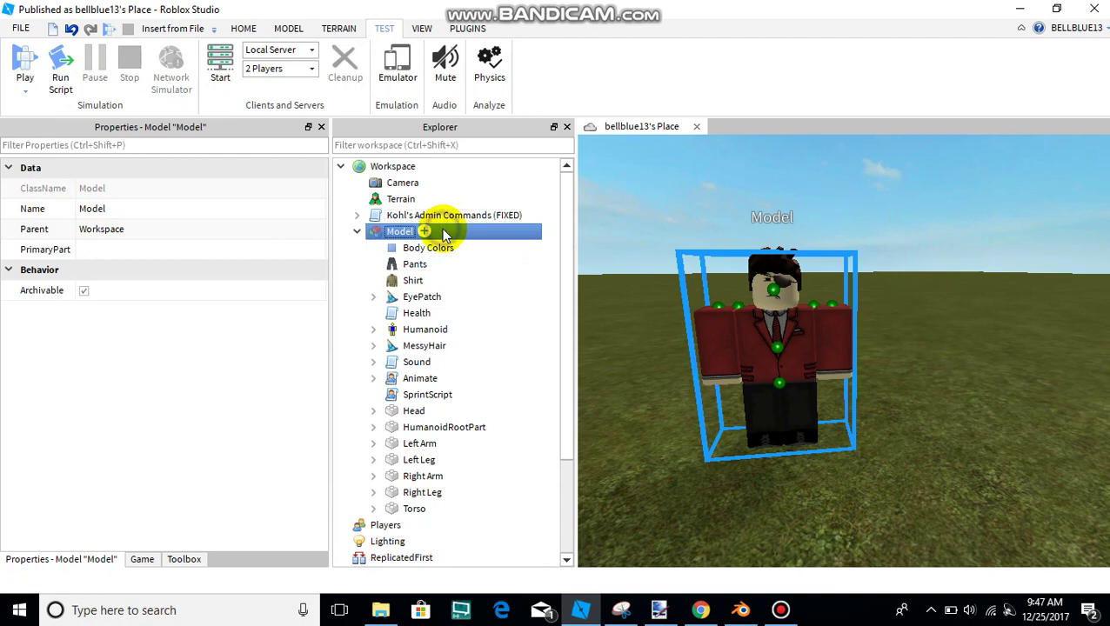
# Step: Use Export Selection to save the Model as 'THE BOY WITH GFX' OBJ in Pictures
pyautogui.rightClick(444, 233)
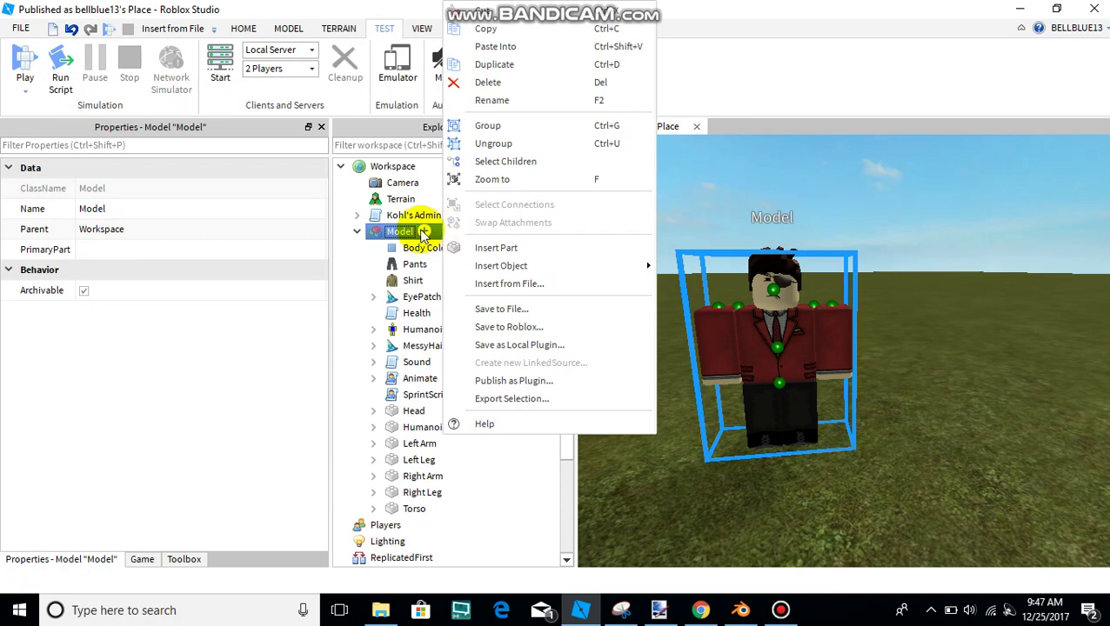
pyautogui.click(422, 232)
pyautogui.rightClick(422, 231)
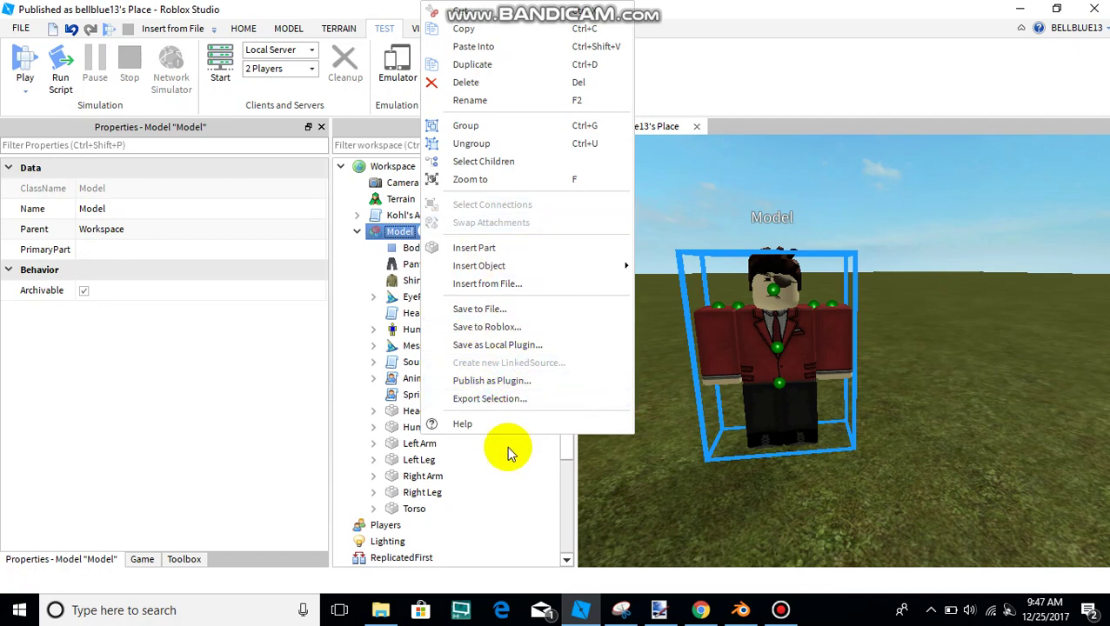
pyautogui.click(488, 399)
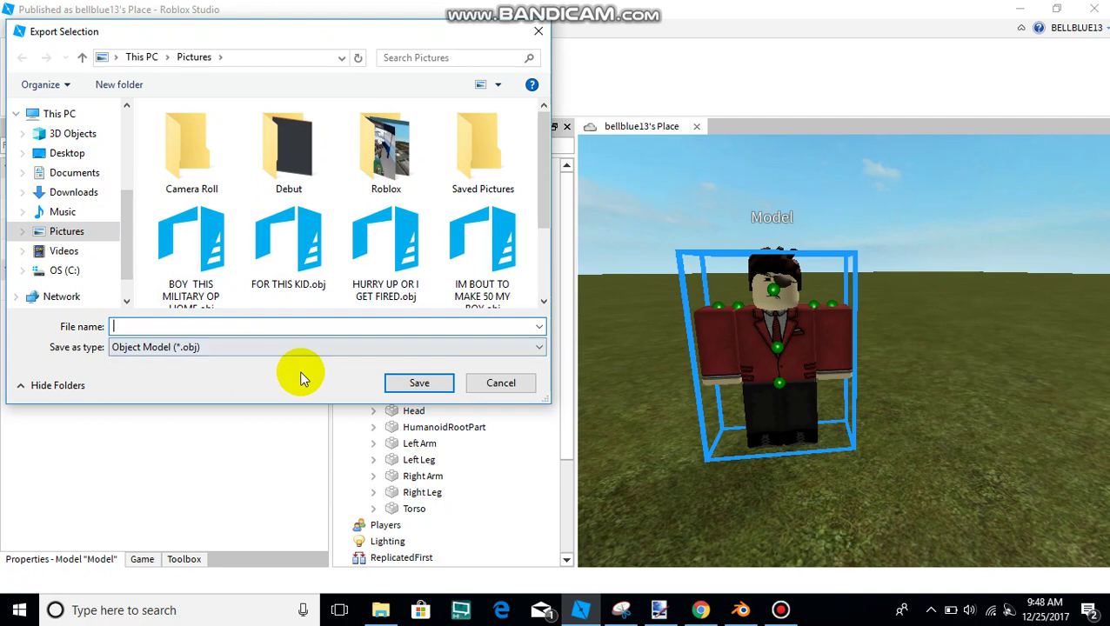
pyautogui.write('THE BOY WITH GFX')
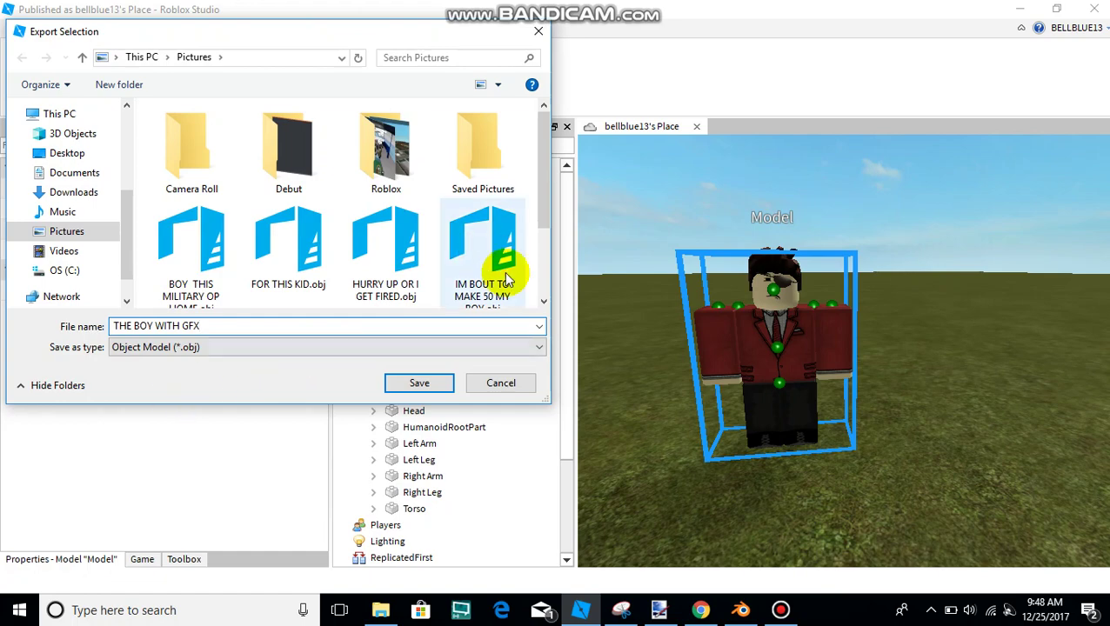
pyautogui.click(421, 383)
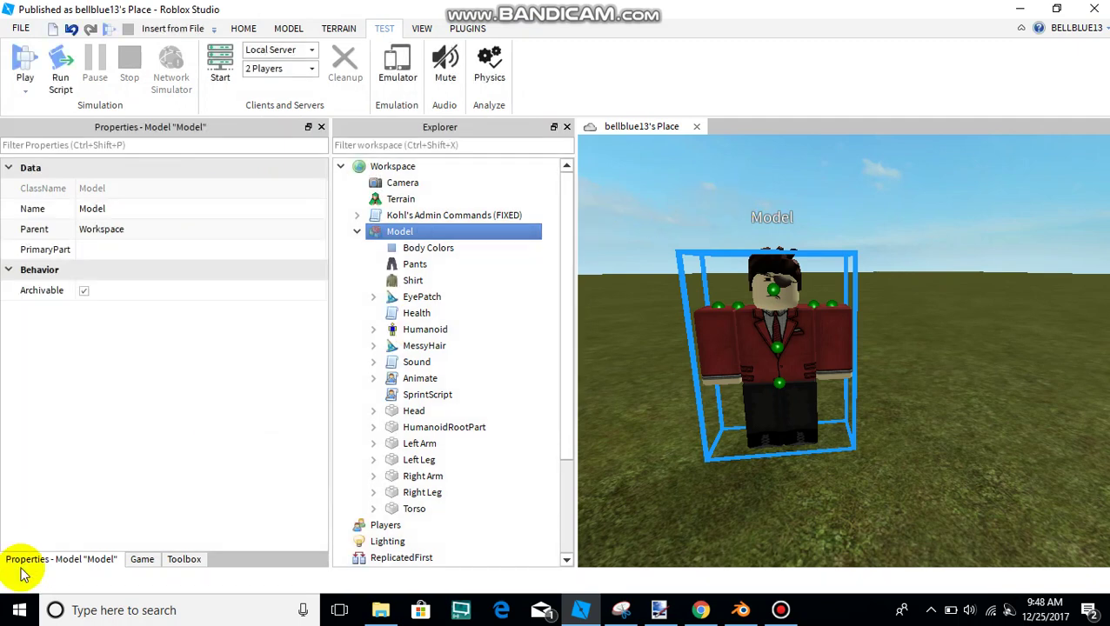
# Step: Switch back to Blender, delete the old imported avatar, and quit without saving changes
pyautogui.click(1014, 13)
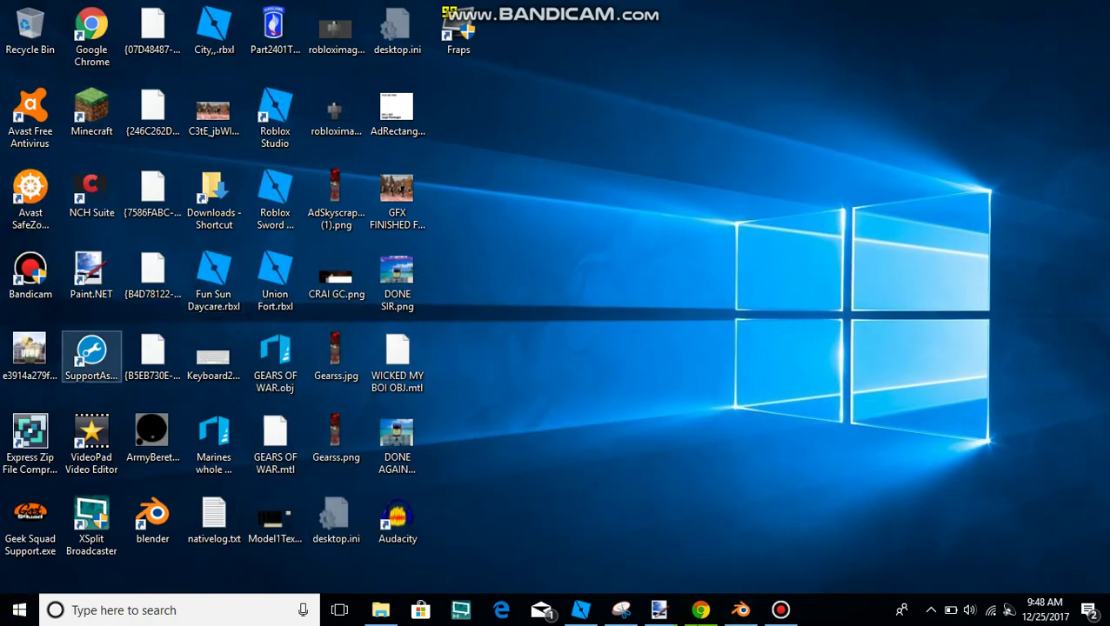
pyautogui.click(741, 611)
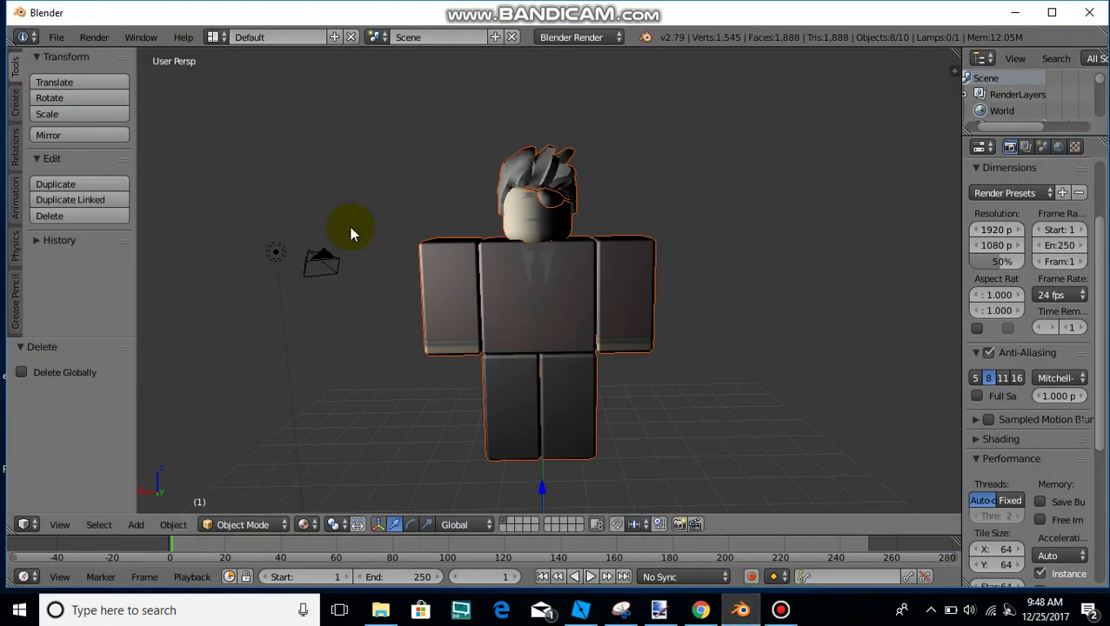
pyautogui.press('x')
pyautogui.click(451, 325)
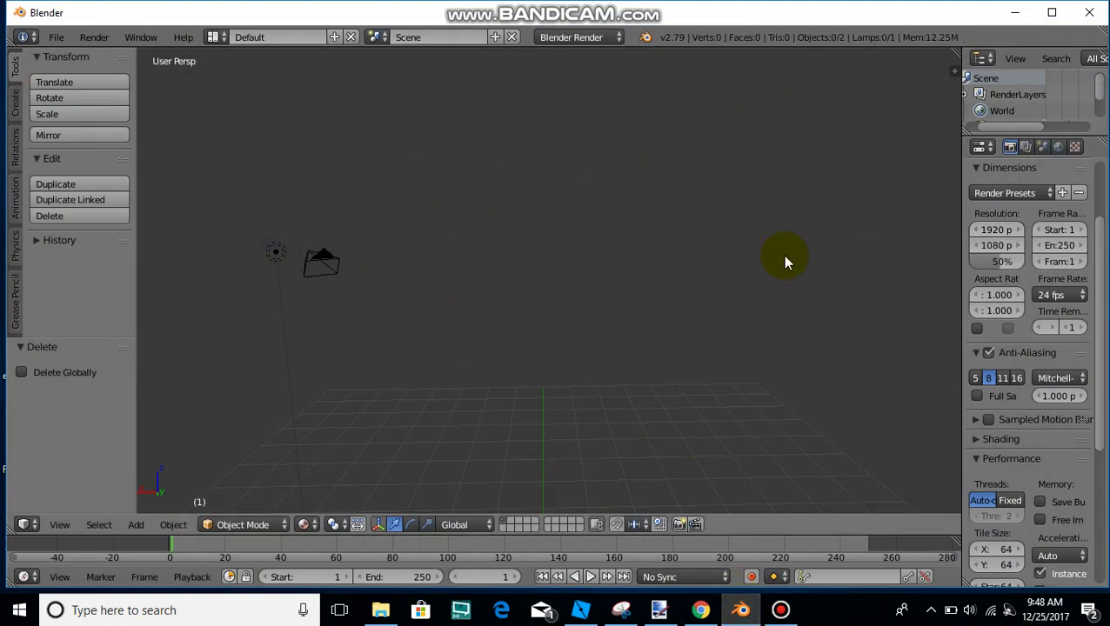
pyautogui.click(1091, 14)
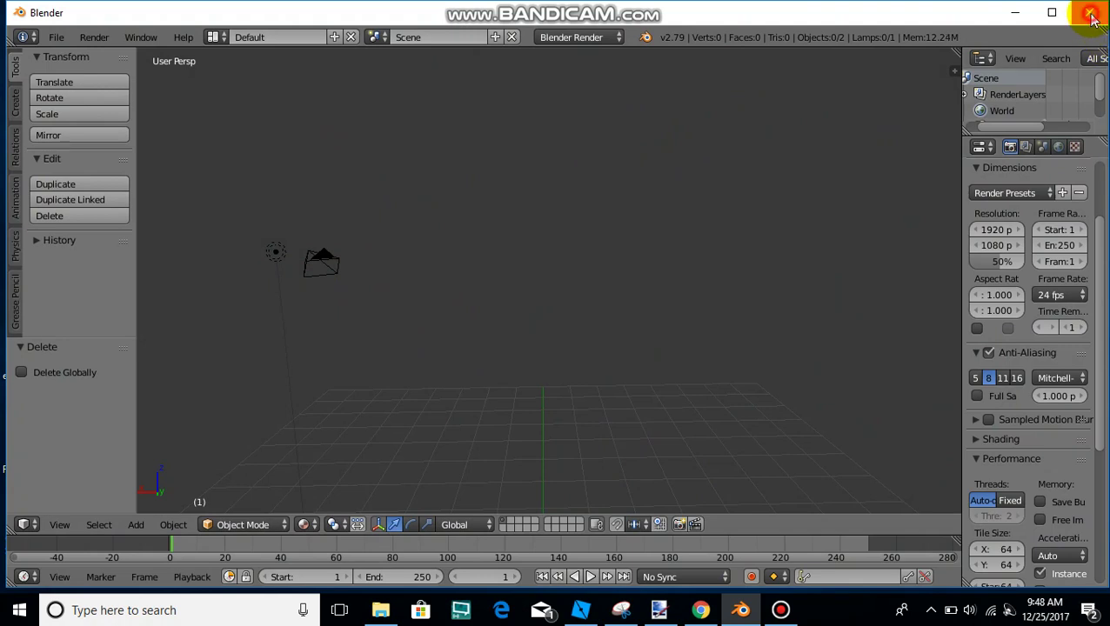
pyautogui.click(569, 361)
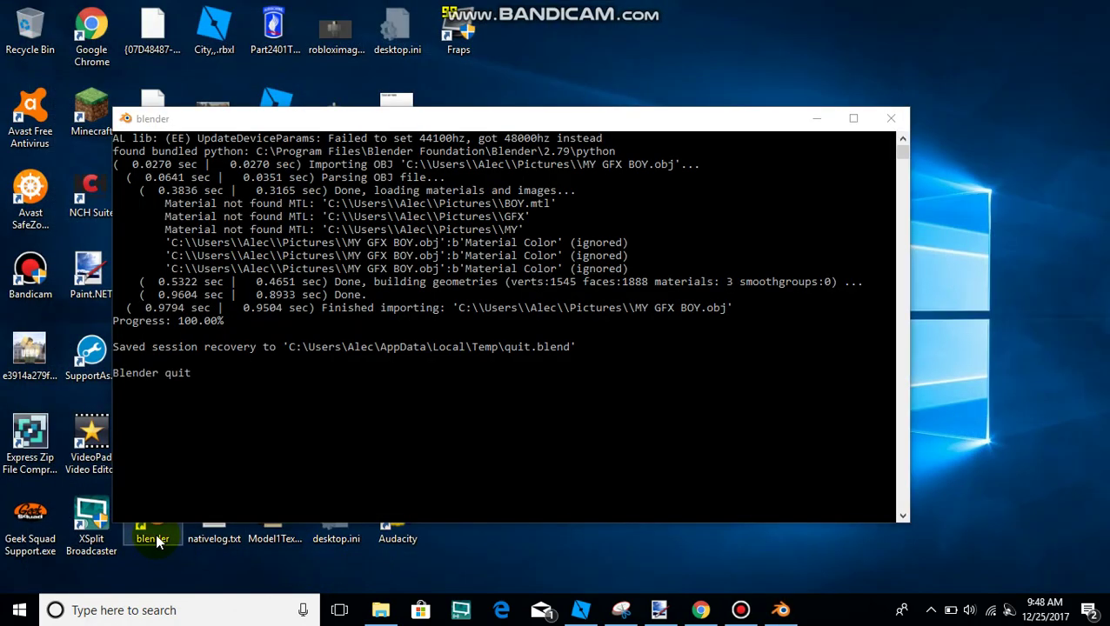
# Step: Close the leftover Blender console and relaunch Blender 2.79 from the desktop shortcut
pyautogui.click(890, 118)
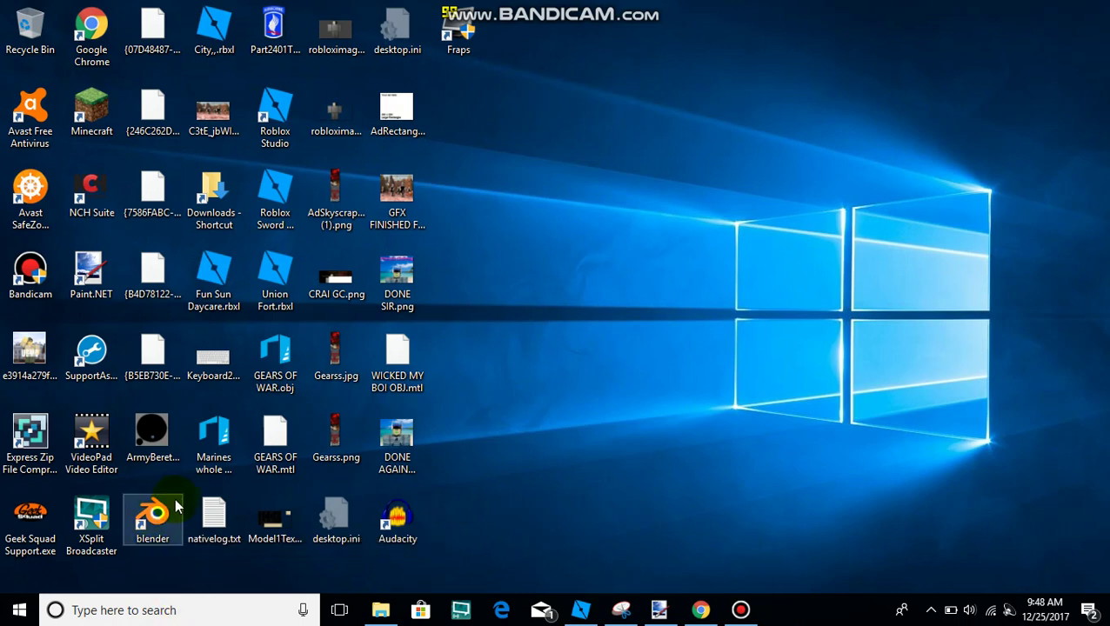
pyautogui.doubleClick(157, 520)
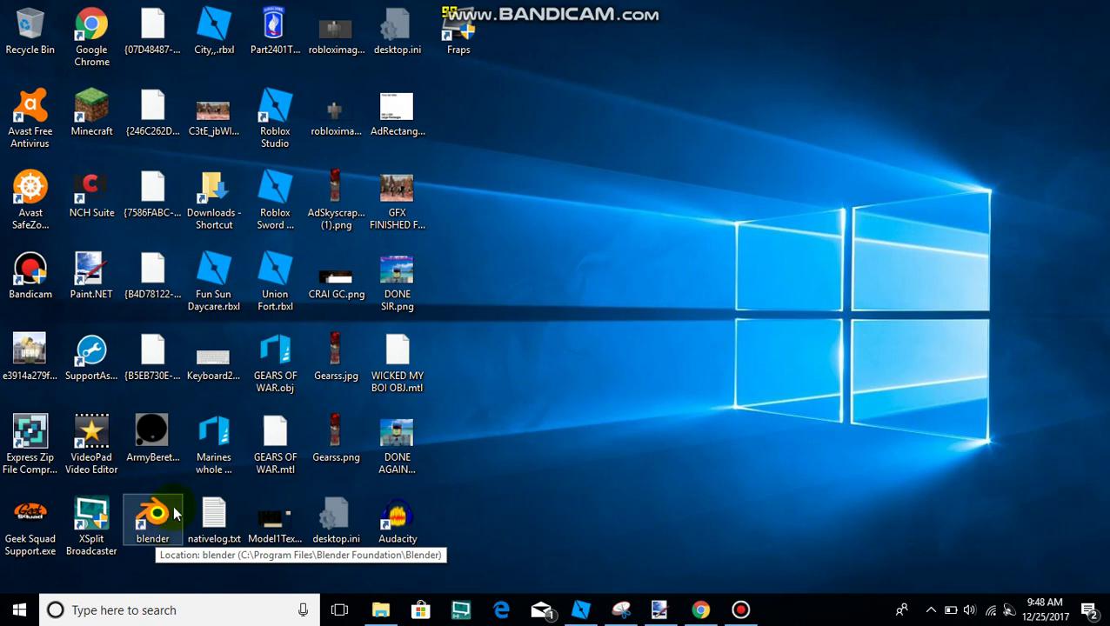
pyautogui.click(155, 553)
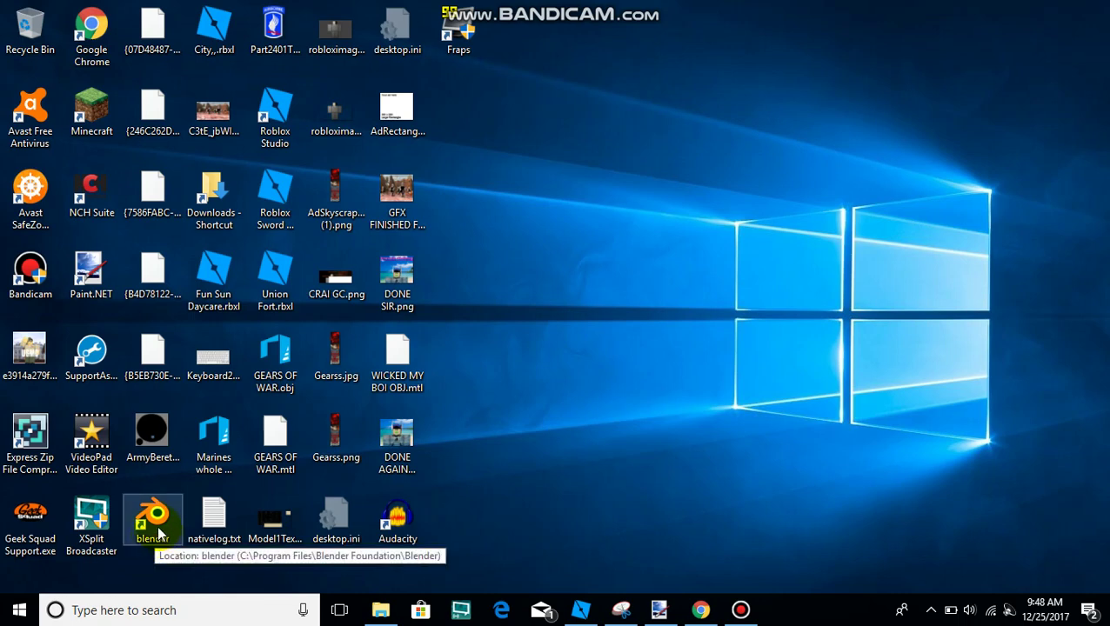
pyautogui.doubleClick(157, 527)
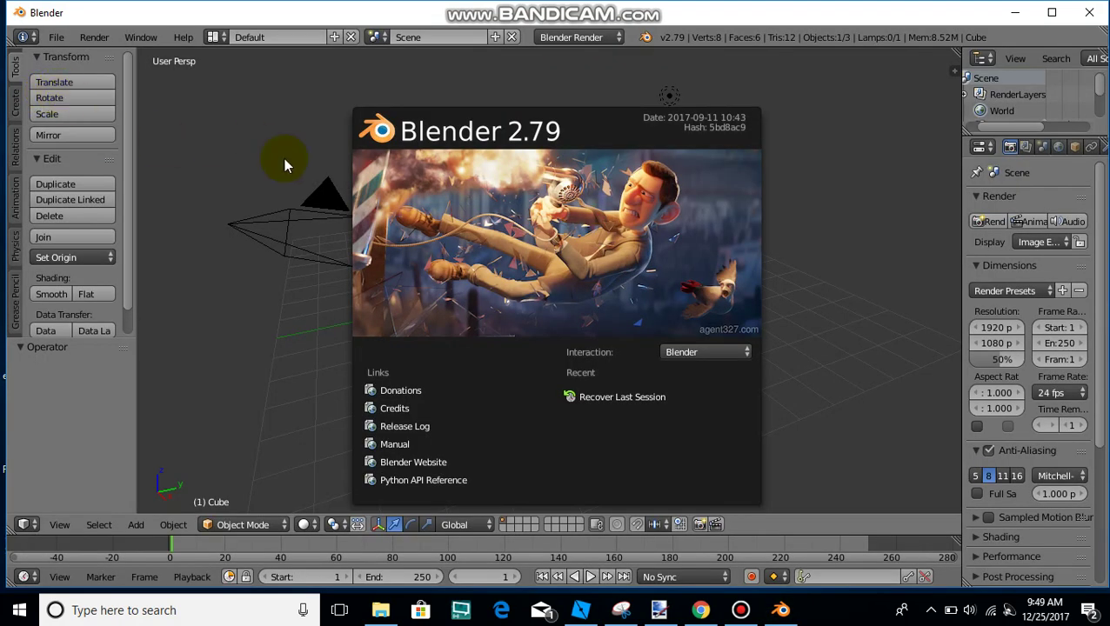
# Step: Dismiss the splash screen, delete the default cube, and bring up File > Import formats
pyautogui.click(799, 249)
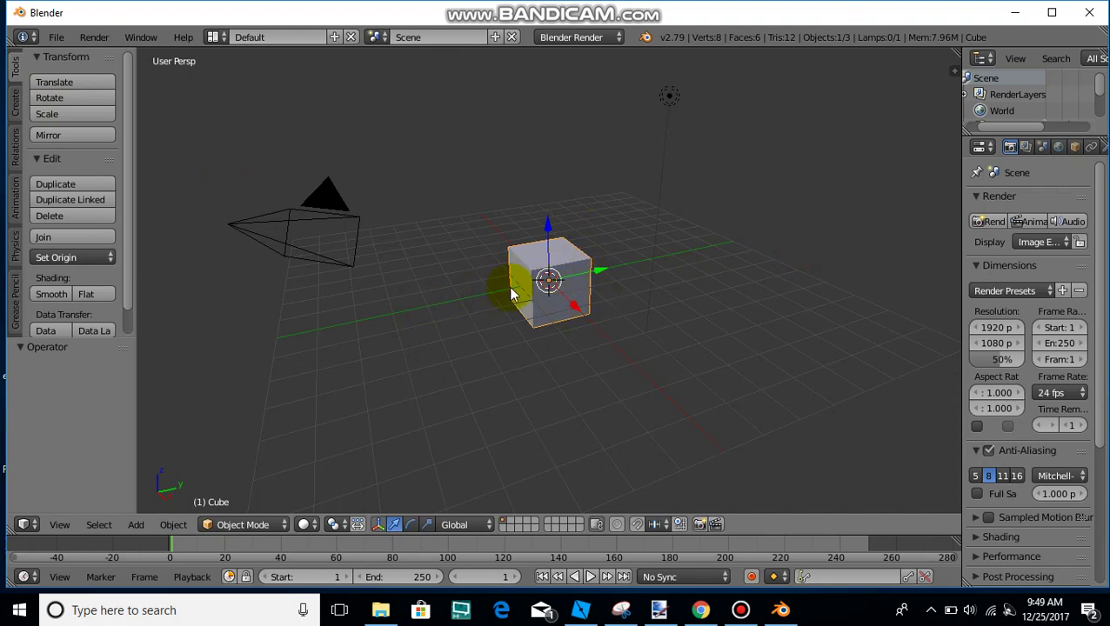
pyautogui.press('x')
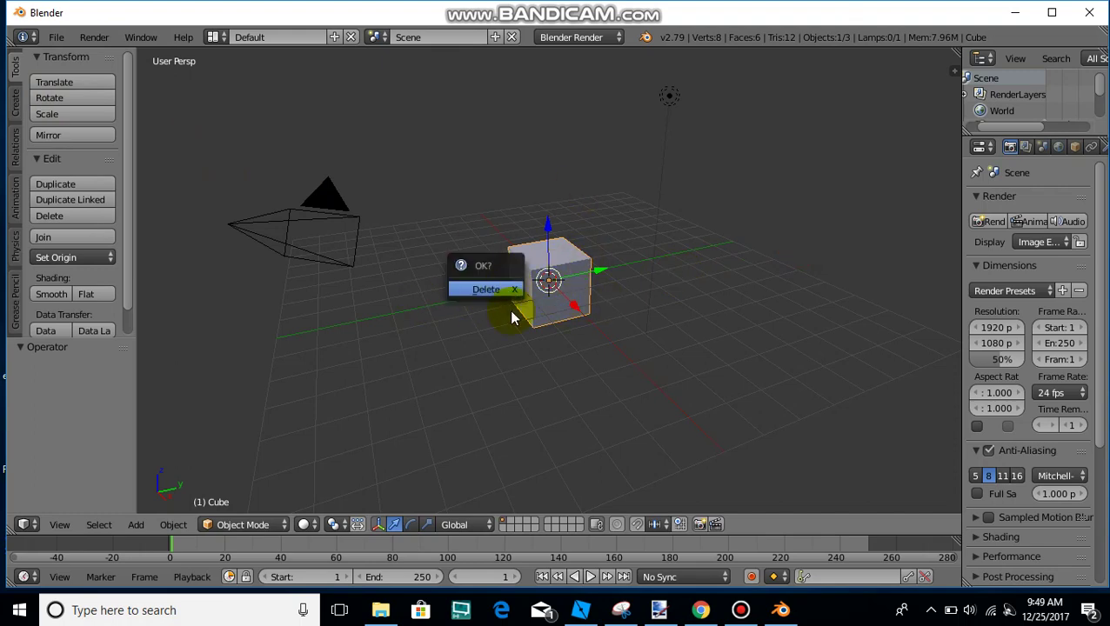
pyautogui.click(492, 290)
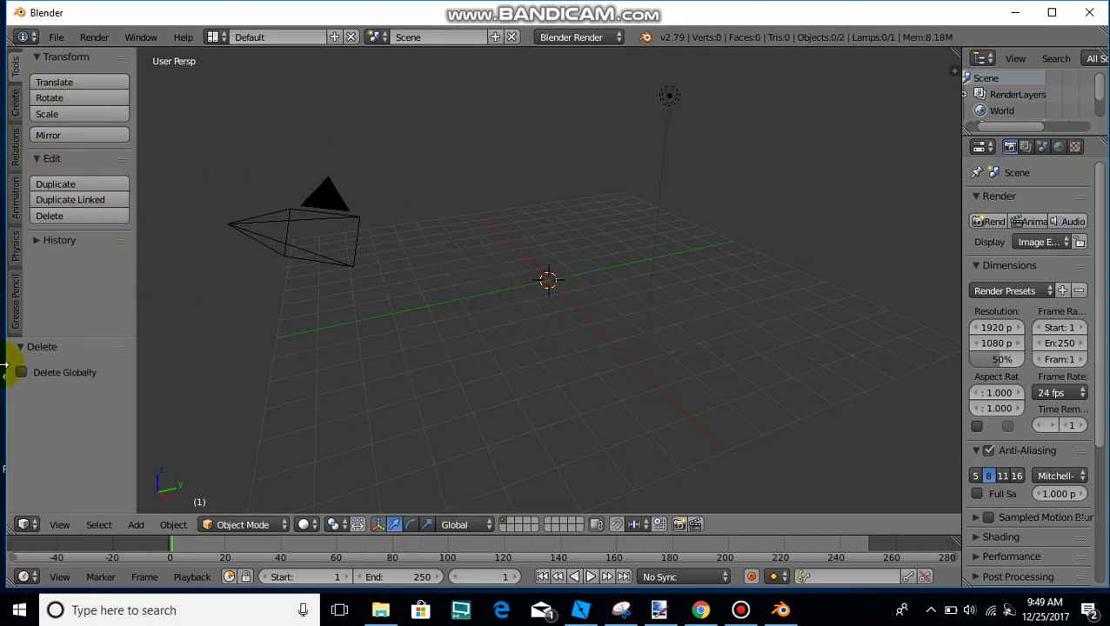
pyautogui.click(56, 37)
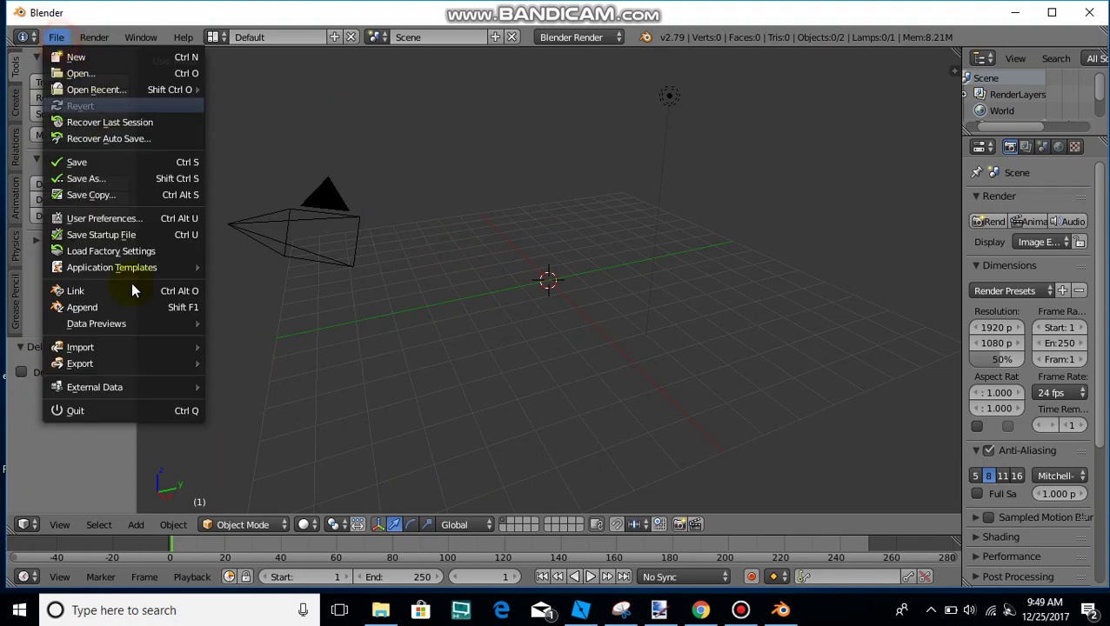
pyautogui.click(99, 344)
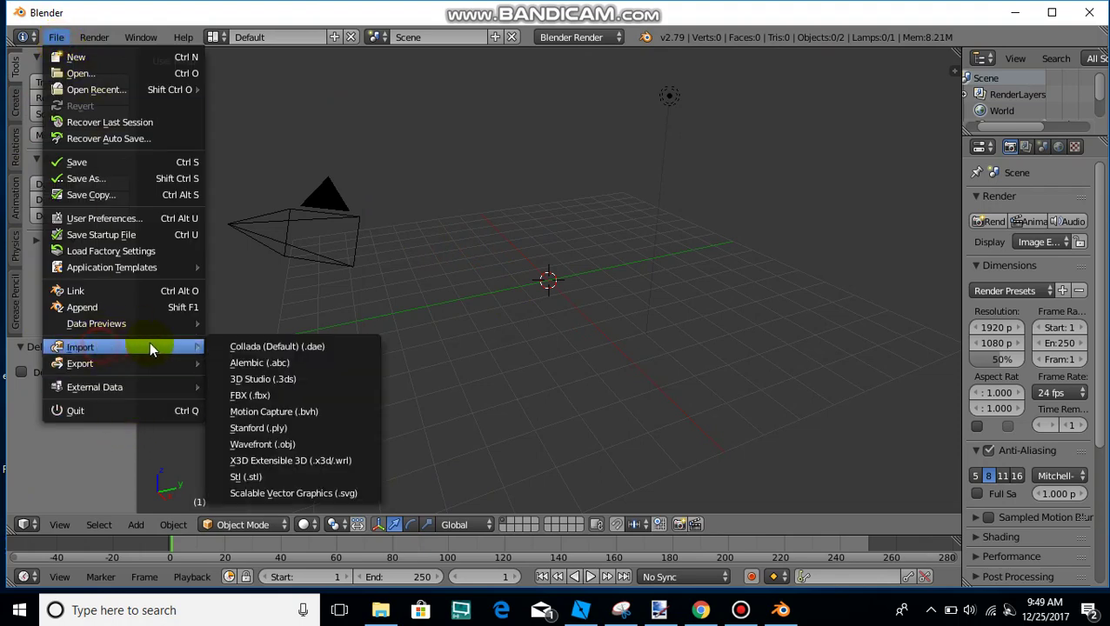
# Step: Import THE BOY WITH GFX.obj as Wavefront OBJ from the user's Pictures folder
pyautogui.click(279, 447)
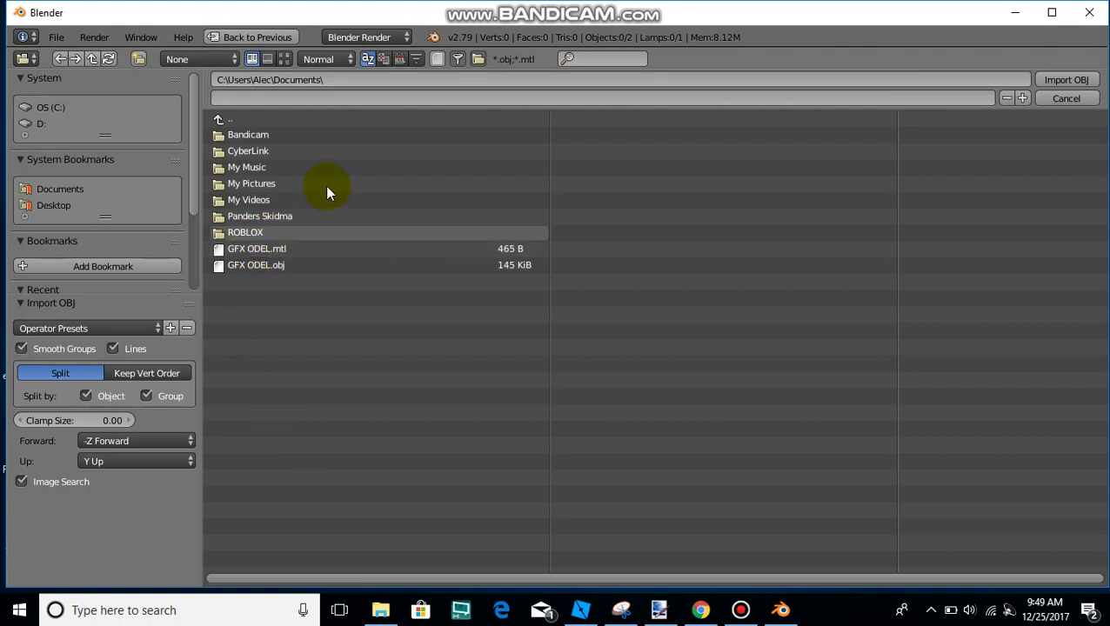
pyautogui.click(217, 119)
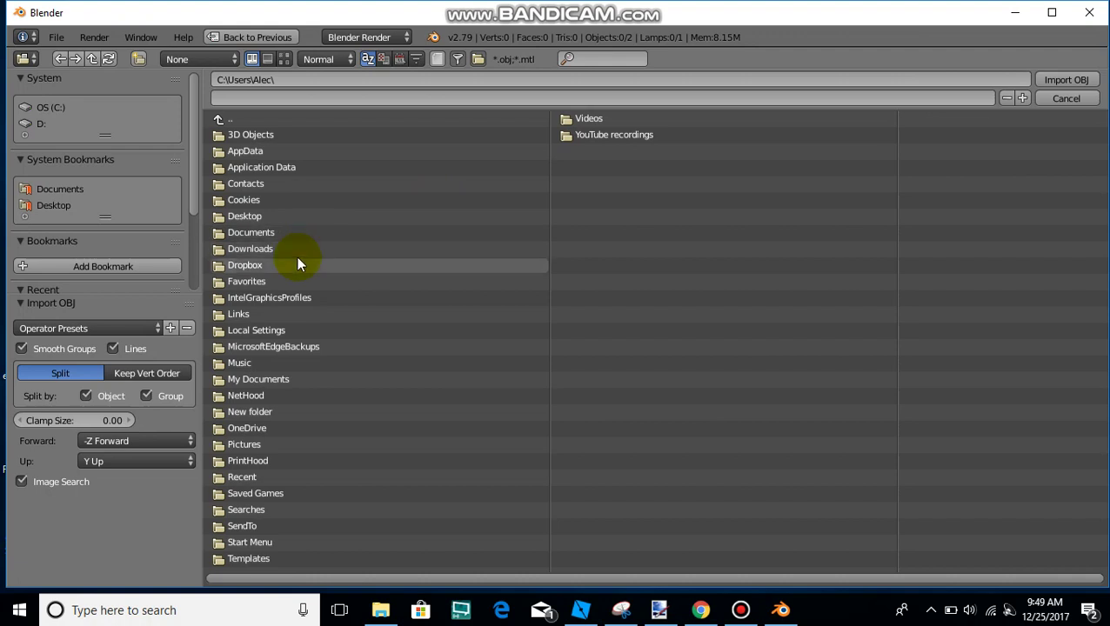
pyautogui.click(260, 444)
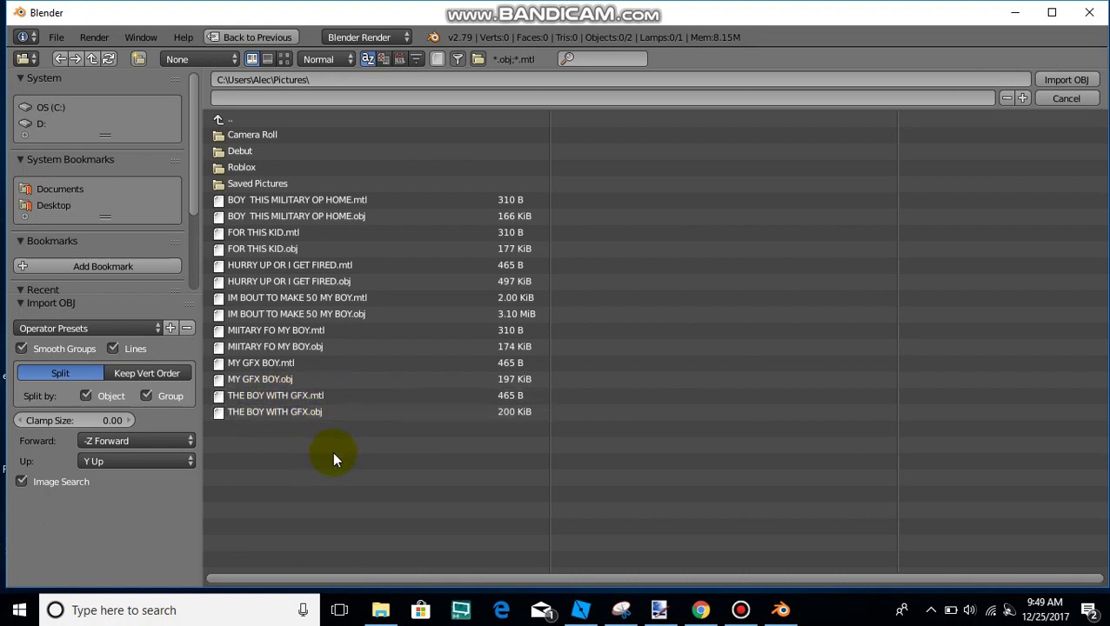
pyautogui.doubleClick(304, 419)
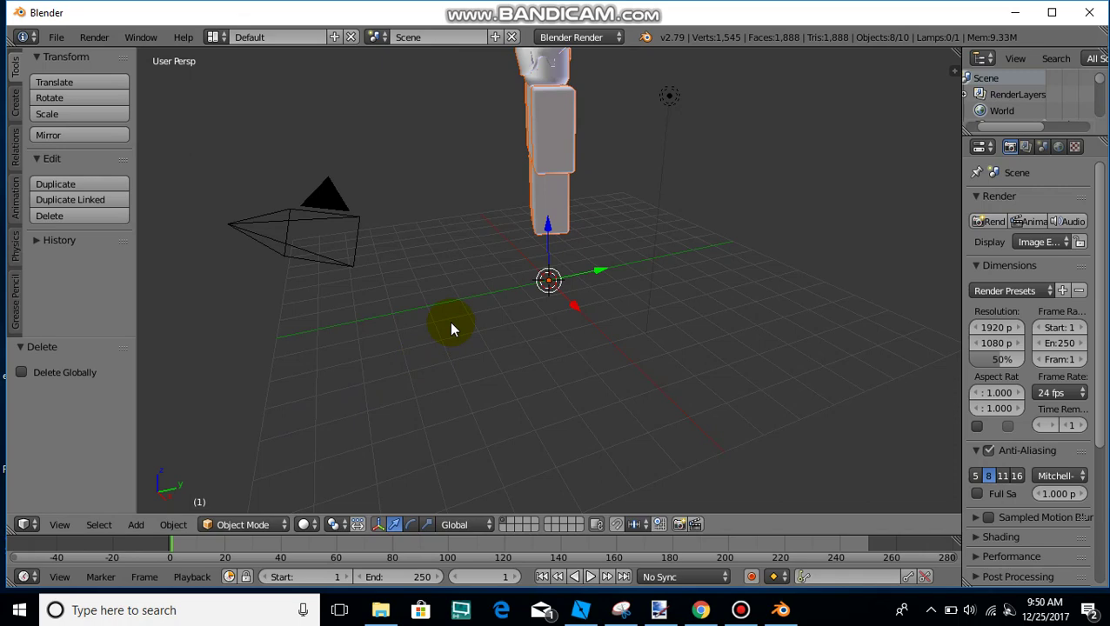
# Step: Walk-navigate with Shift+F toward, away from and sideways around the avatar, then exit walk mode
pyautogui.hotkey('shift', 'f')
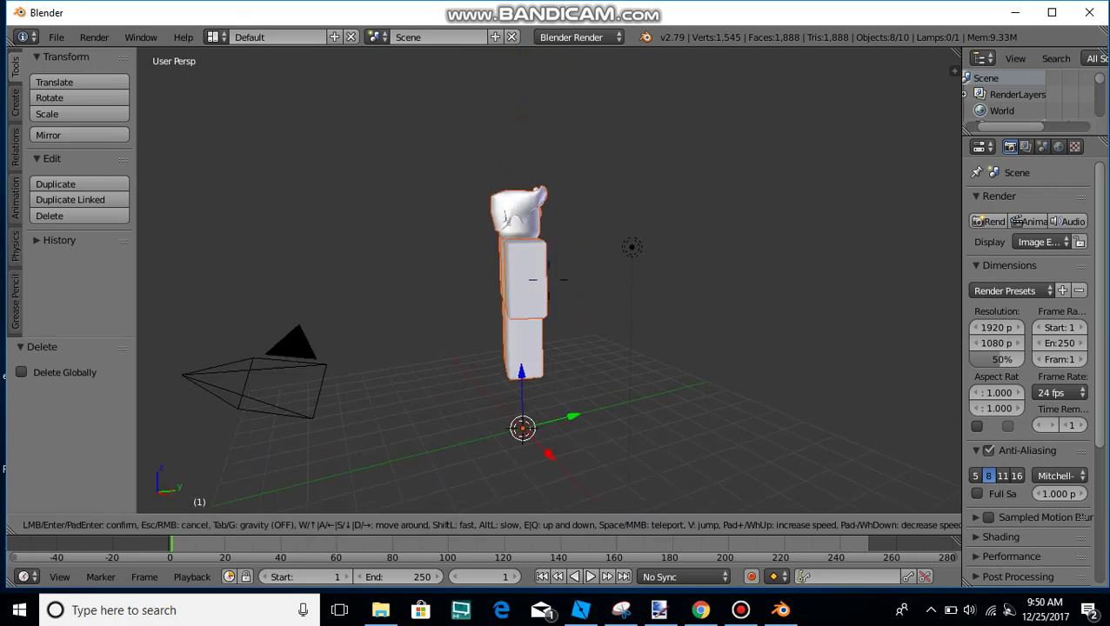
pyautogui.press('w')
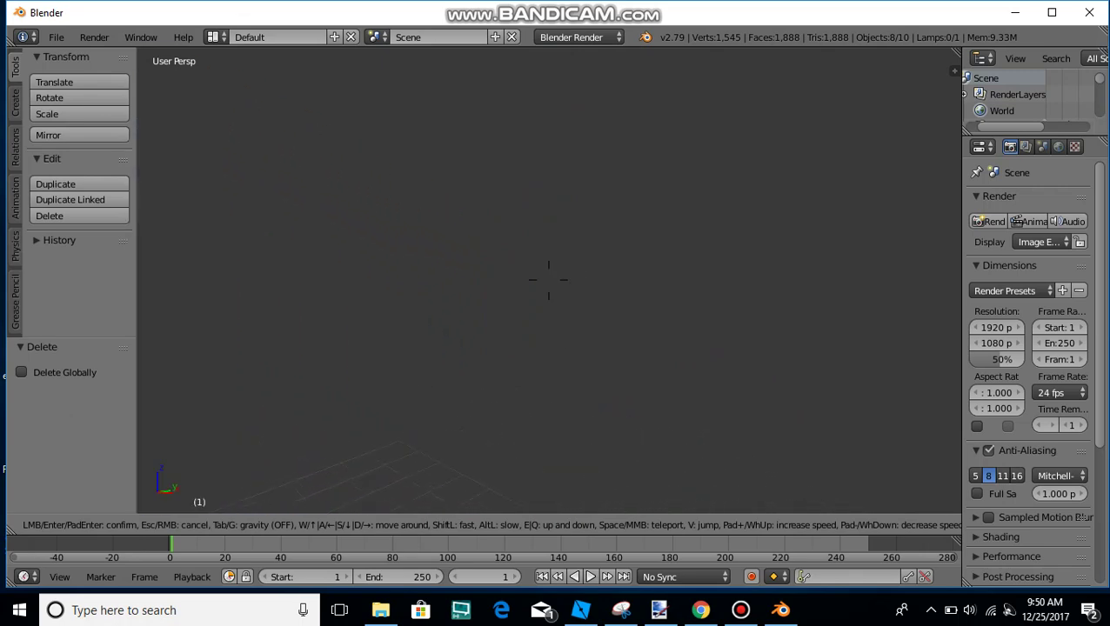
pyautogui.press('s')
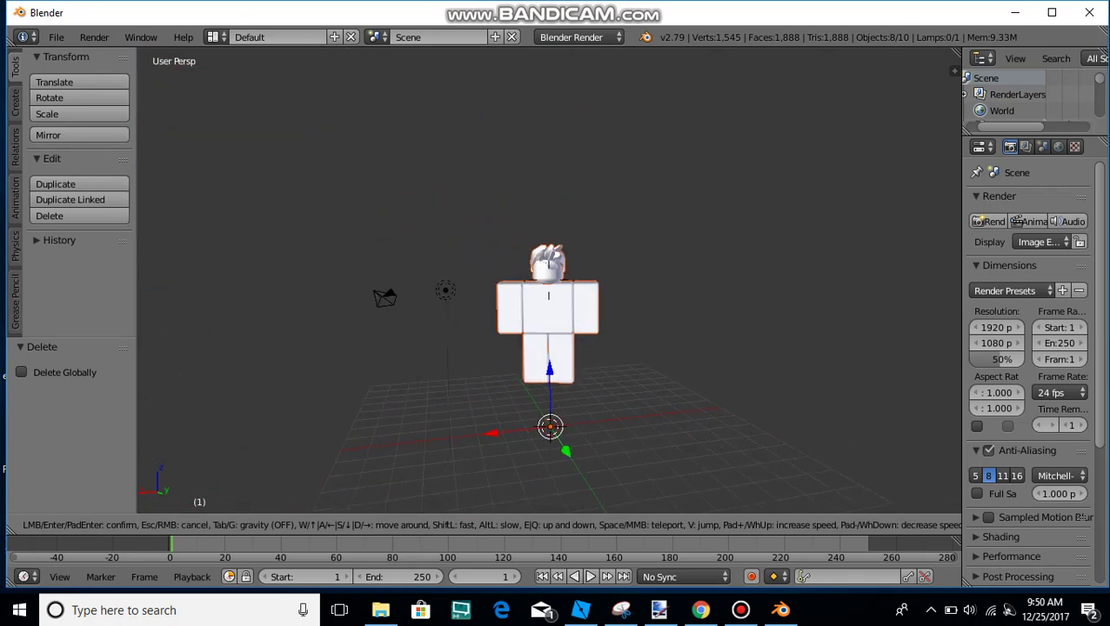
pyautogui.press('s')
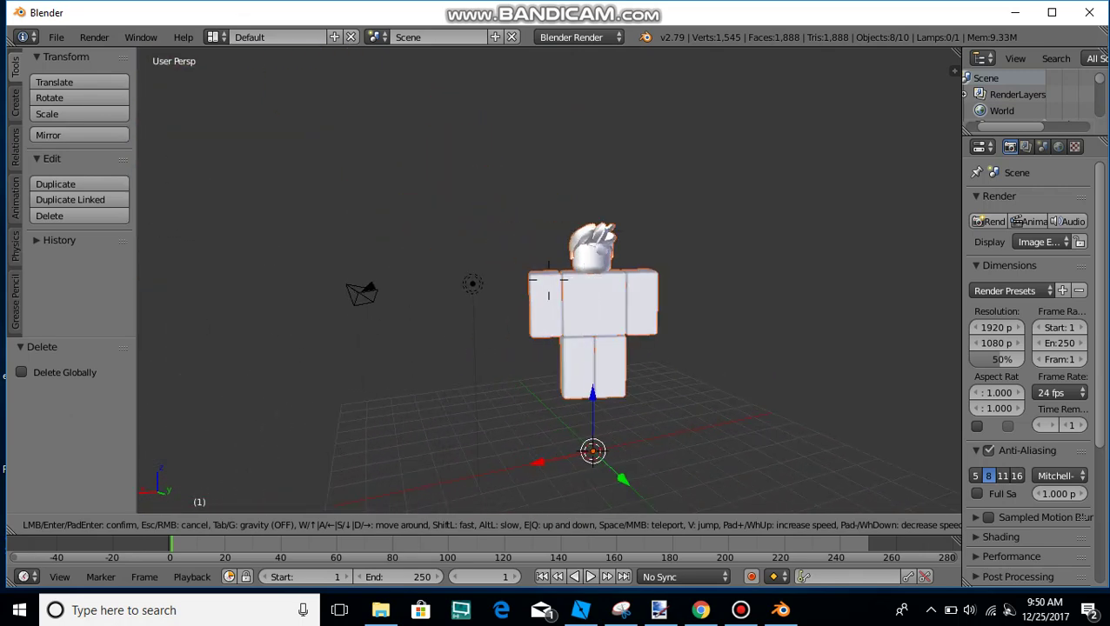
pyautogui.press('w')
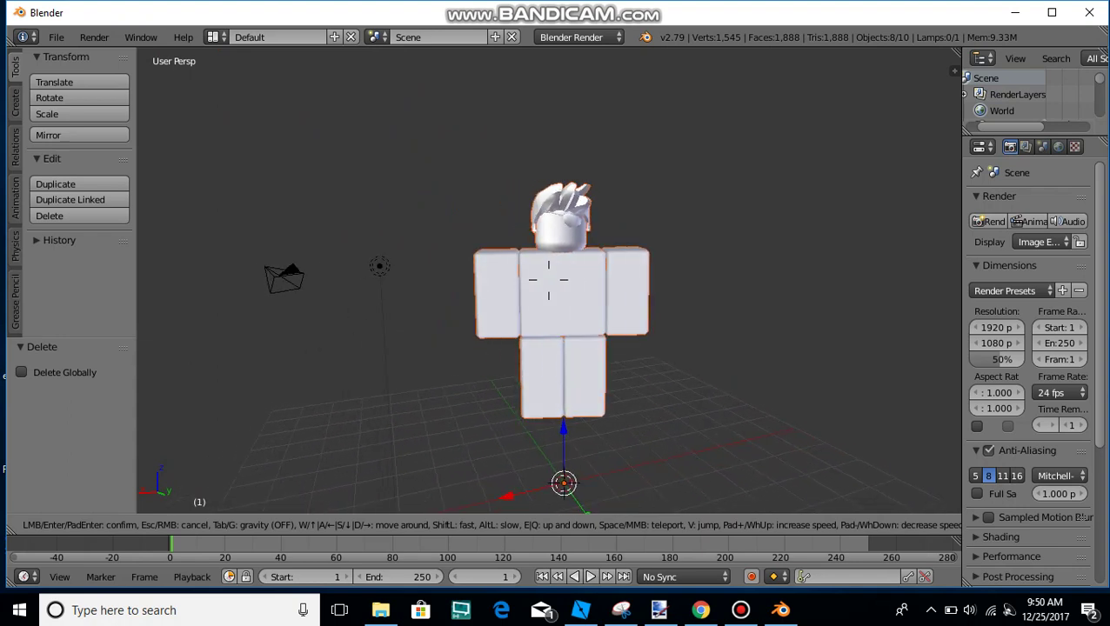
pyautogui.press('a')
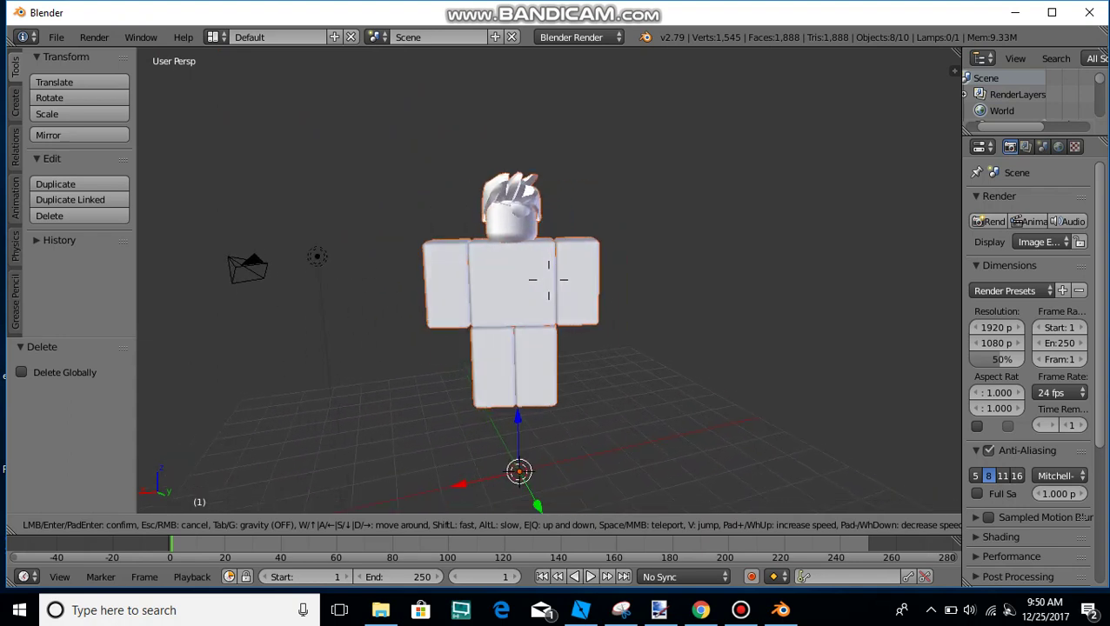
pyautogui.press('a')
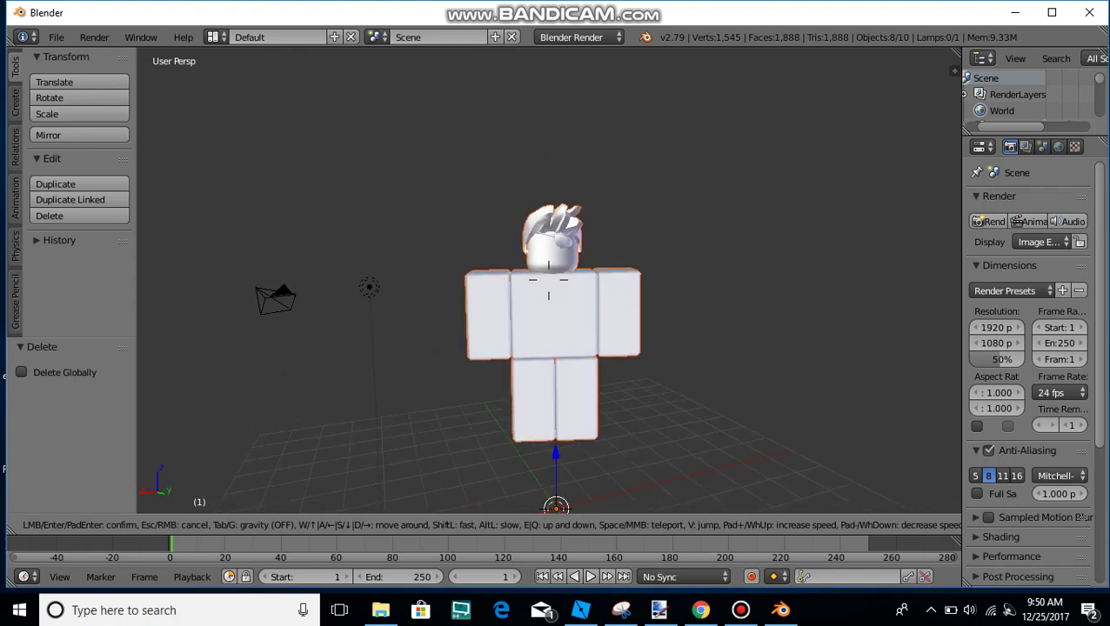
pyautogui.click(548, 279)
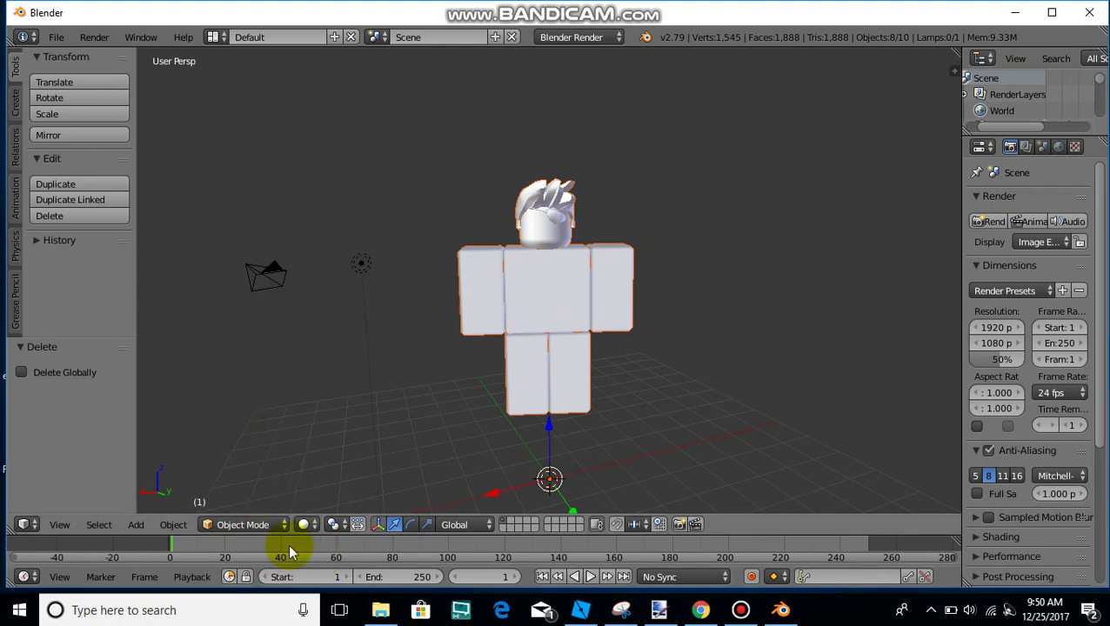
# Step: Switch viewport shading to Material to show the avatar's textures, then bring up Bandicam
pyautogui.click(303, 524)
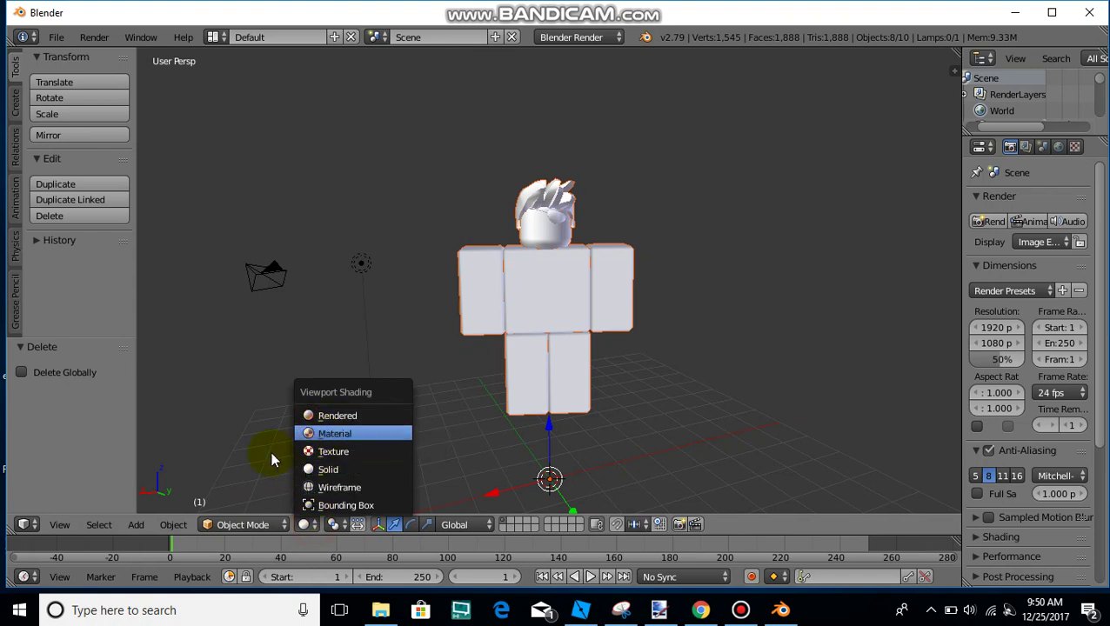
pyautogui.click(303, 524)
pyautogui.click(303, 524)
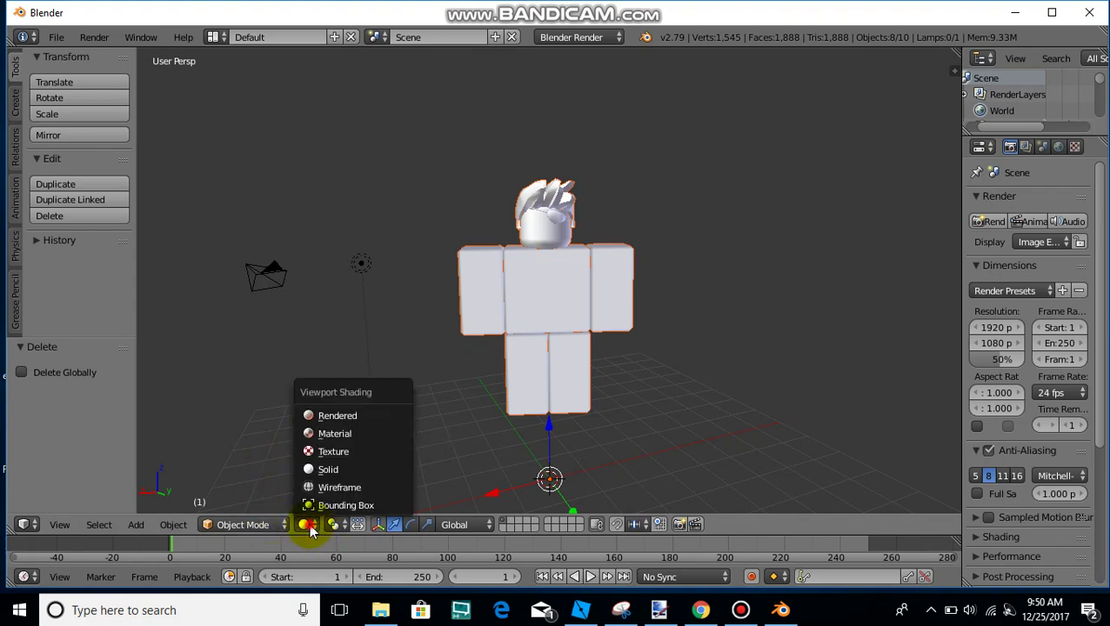
pyautogui.click(343, 441)
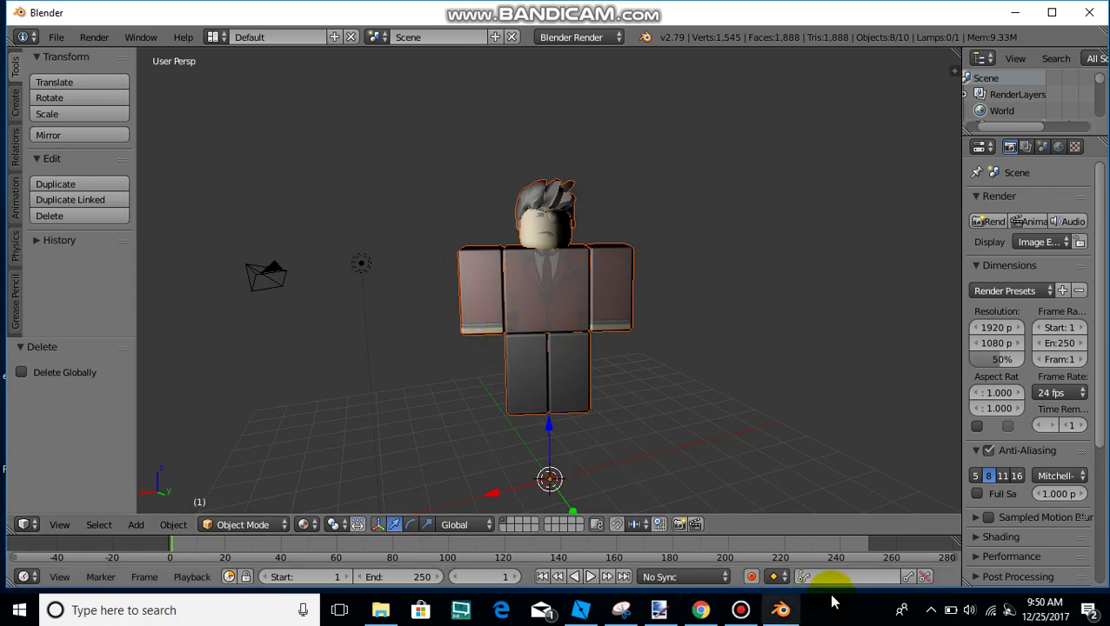
pyautogui.click(740, 611)
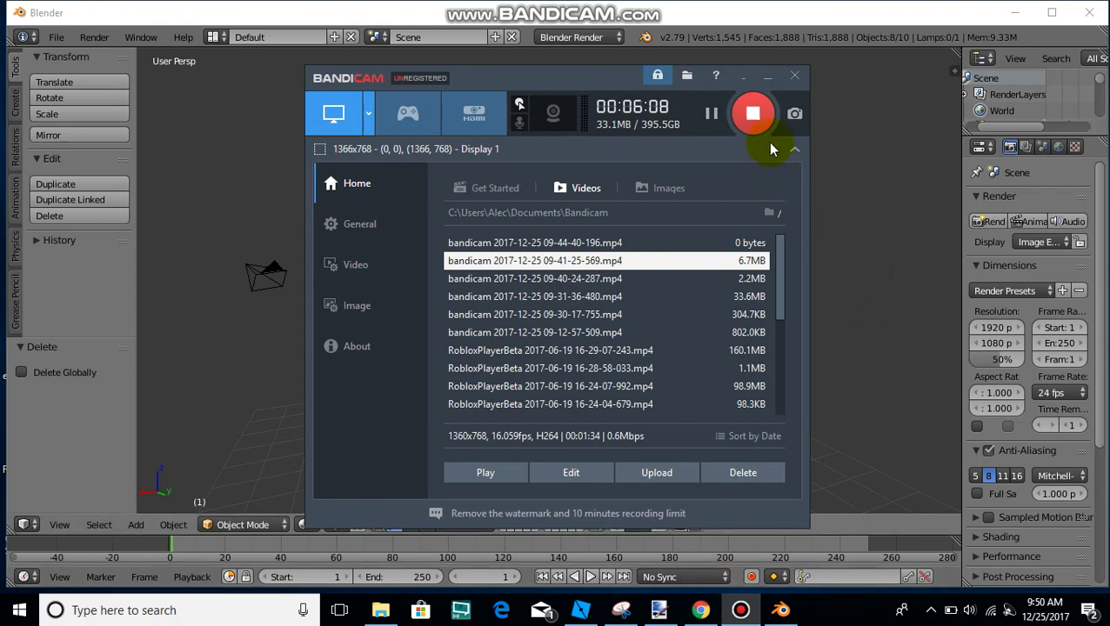
# Step: Minimize the Bandicam window to return to the Blender scene
pyautogui.click(767, 82)
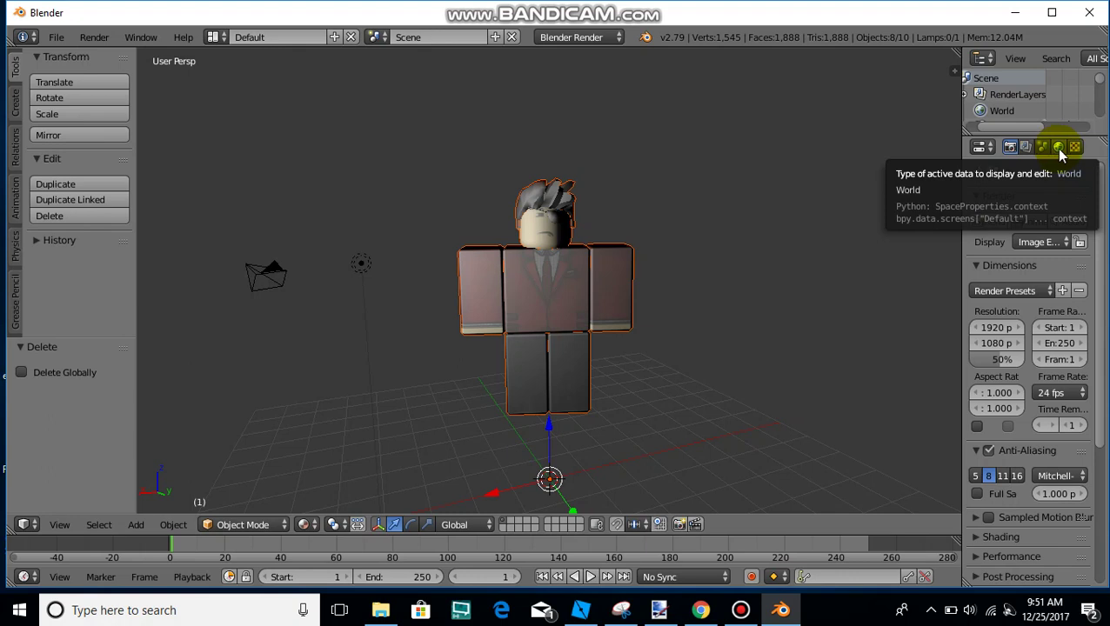
# Step: In the World settings, enable Environment Lighting and Indirect Lighting
pyautogui.click(1058, 147)
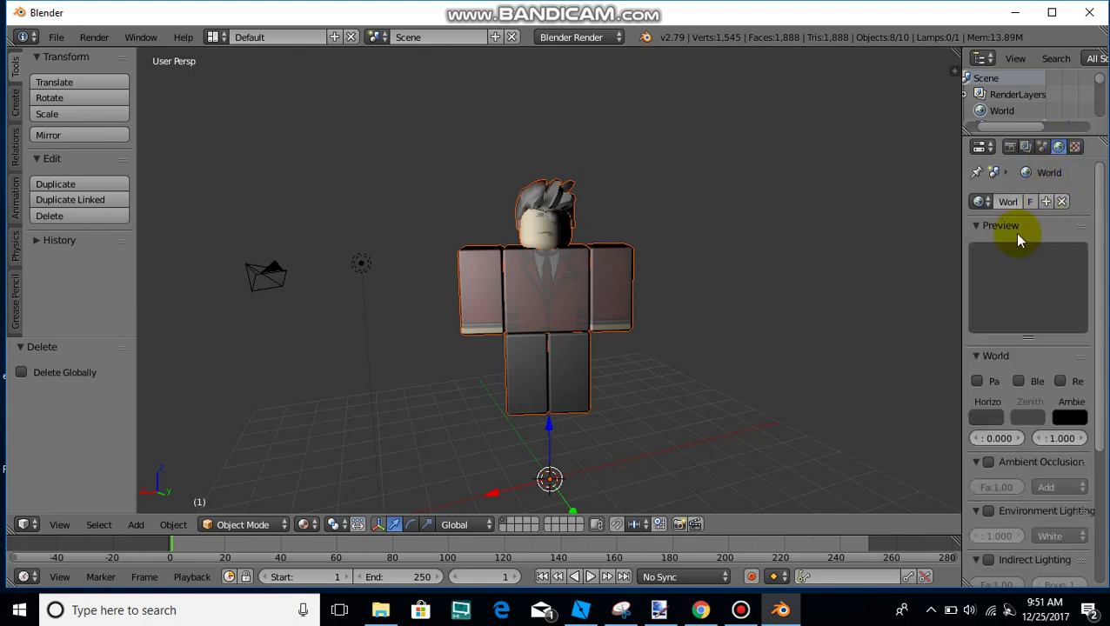
pyautogui.scroll(-1, 1020, 296)
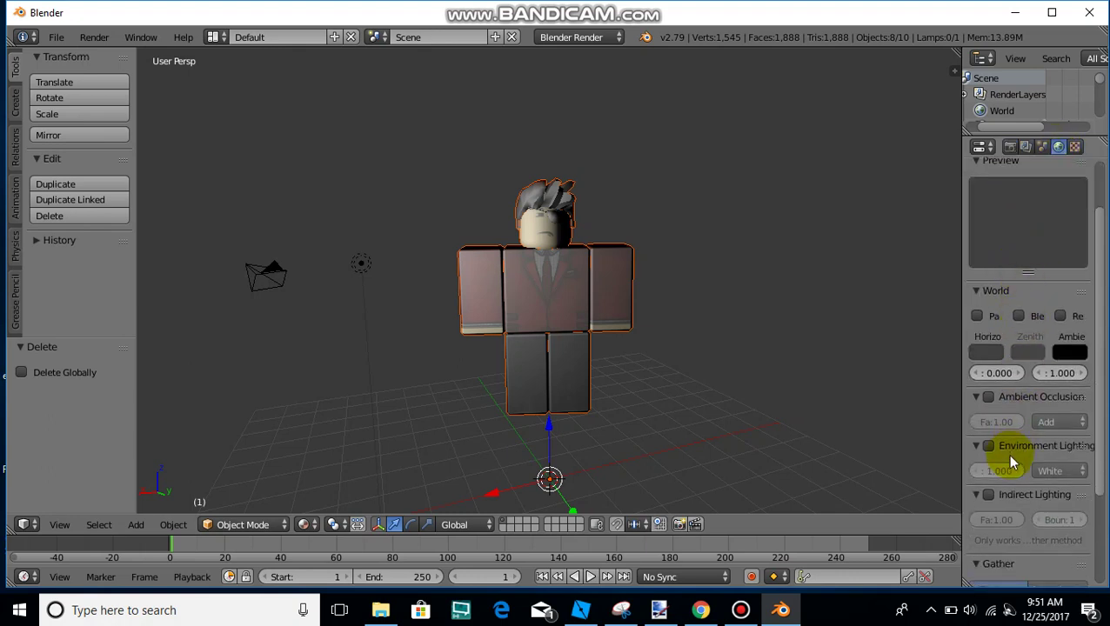
pyautogui.scroll(-1, 1006, 448)
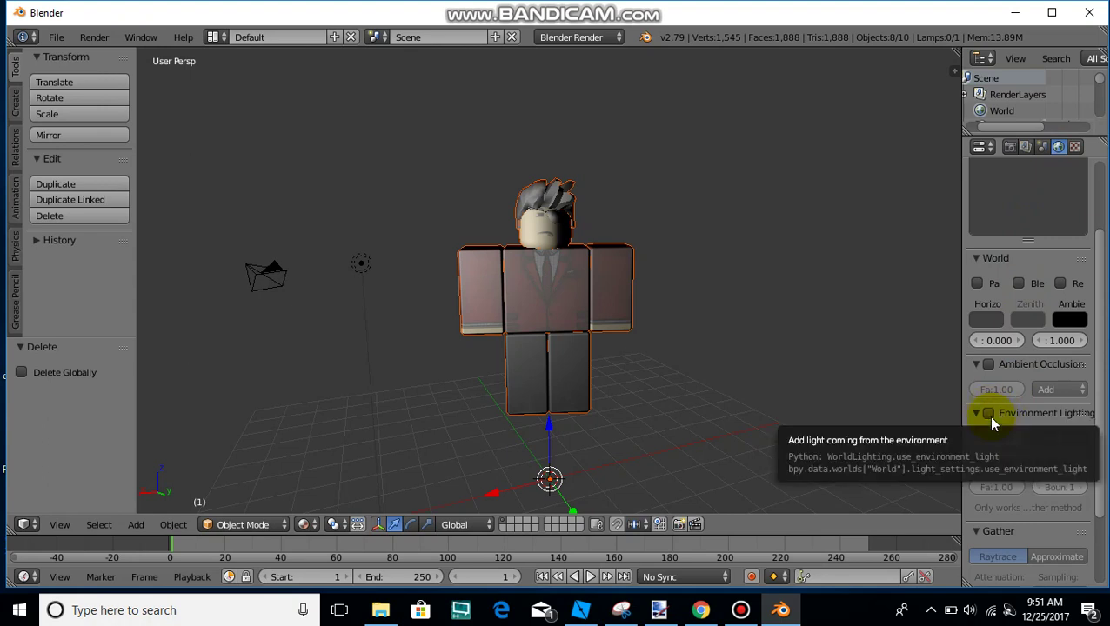
pyautogui.click(981, 259)
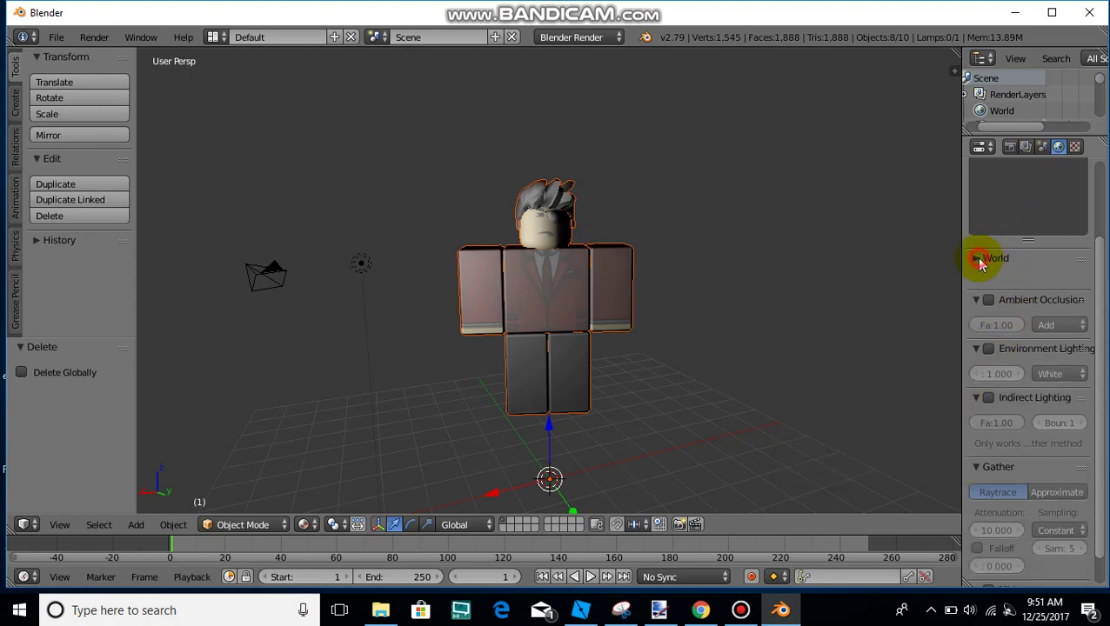
pyautogui.click(983, 258)
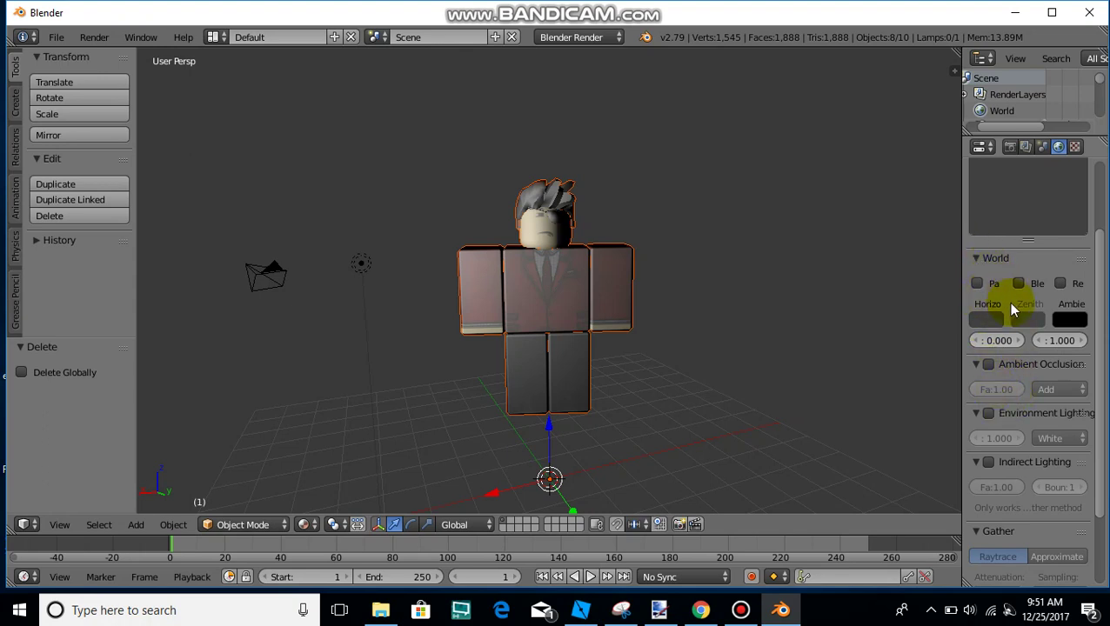
pyautogui.click(989, 414)
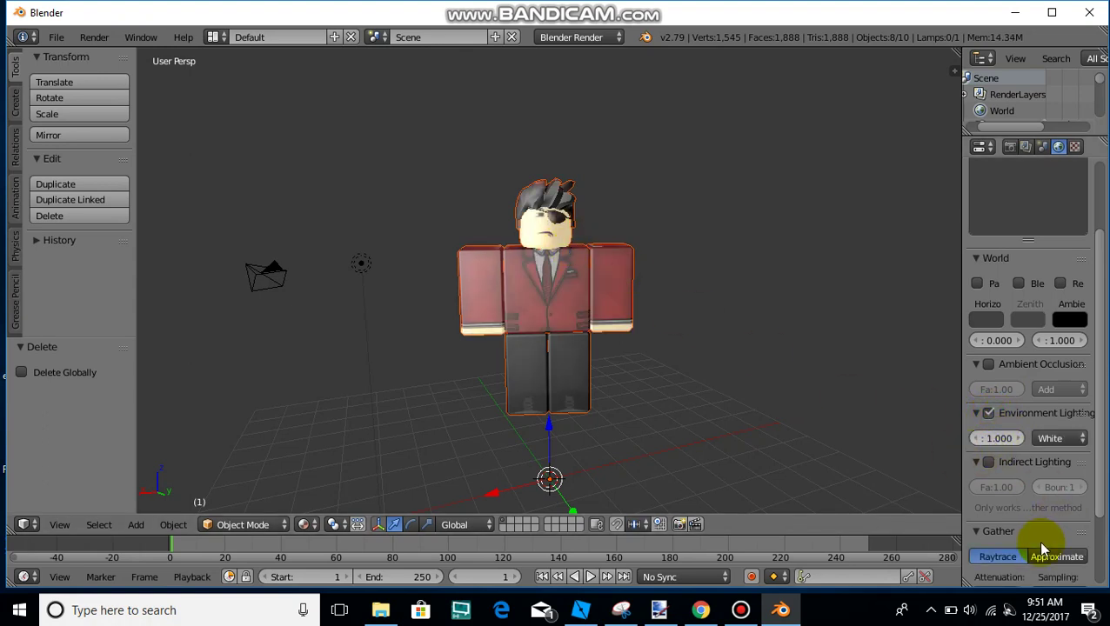
pyautogui.click(988, 462)
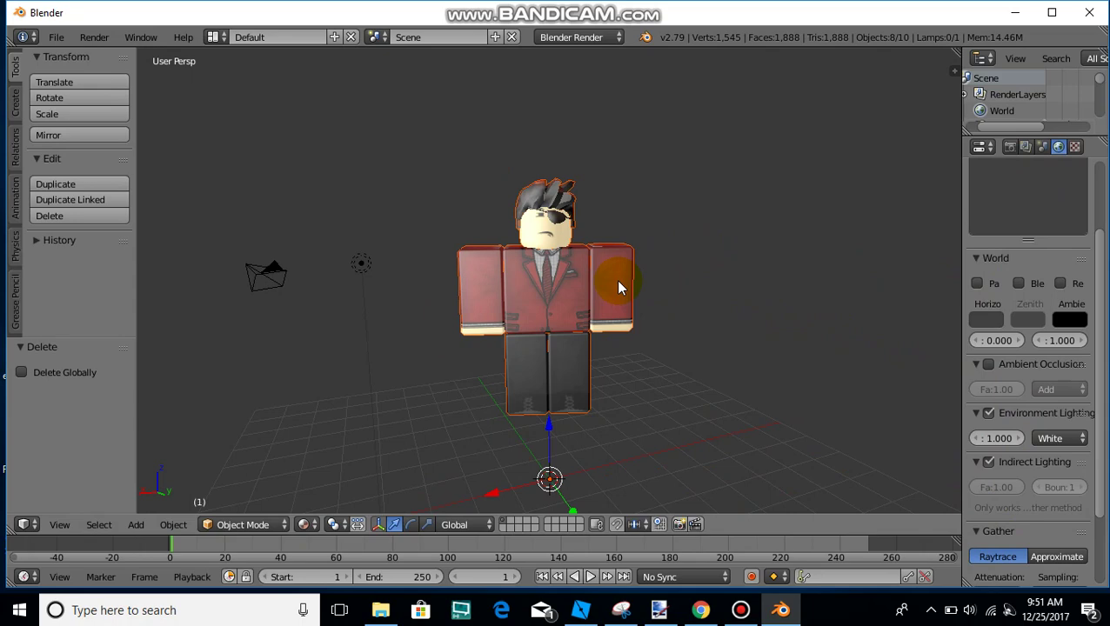
# Step: Show the Render settings and place the 3D cursor on the avatar's right-hand shoulder and sleeve
pyautogui.scroll(-3, 617, 283)
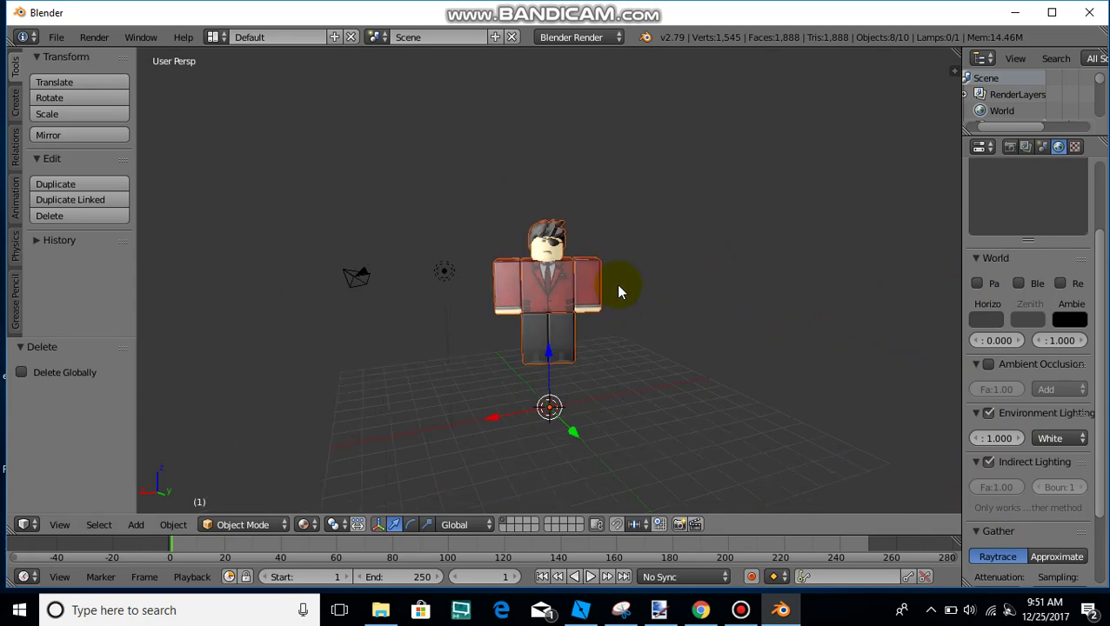
pyautogui.scroll(3, 613, 287)
pyautogui.scroll(2, 600, 287)
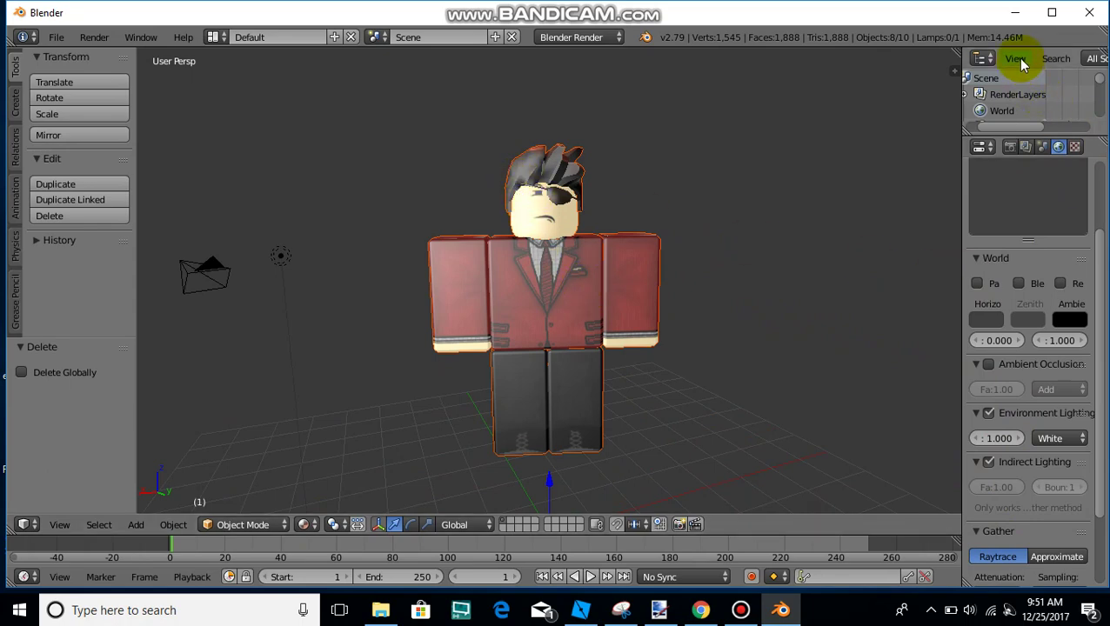
pyautogui.click(1010, 147)
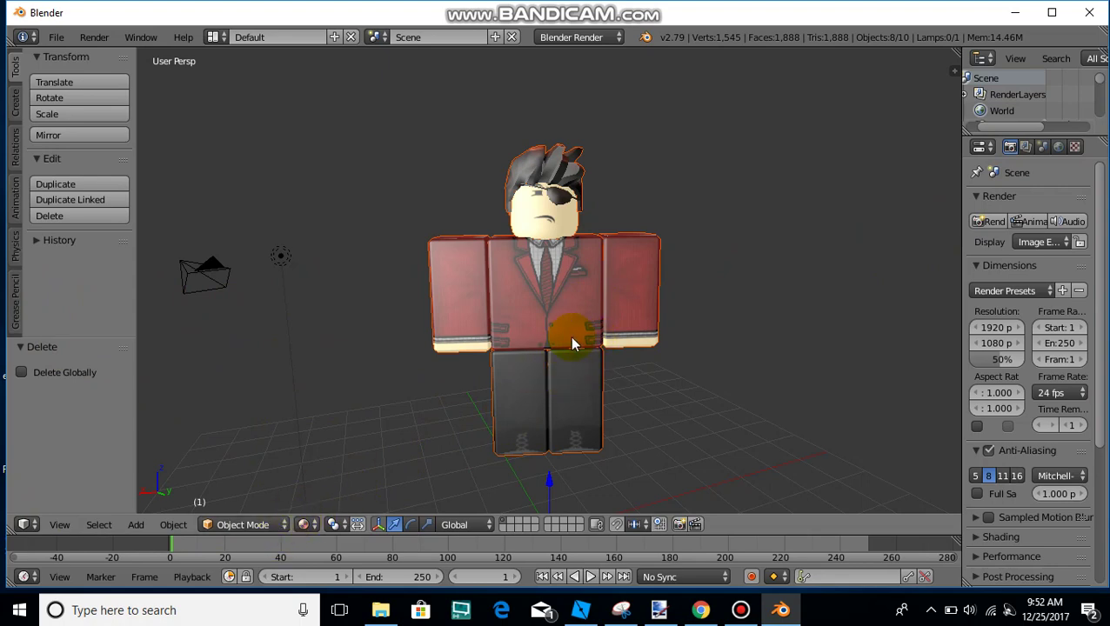
pyautogui.click(621, 264)
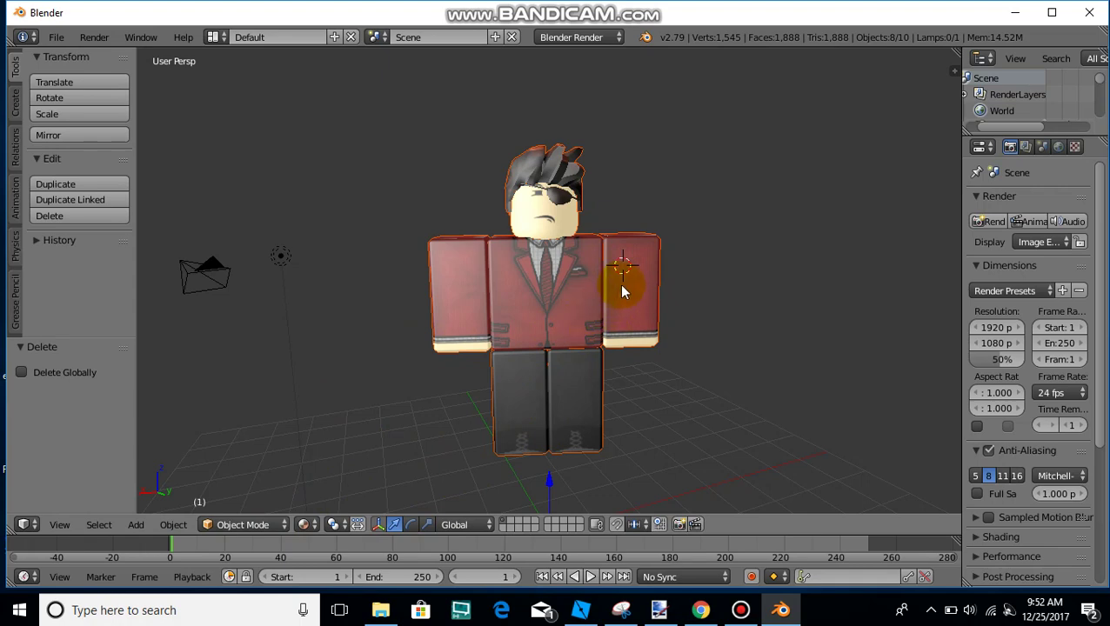
pyautogui.click(621, 283)
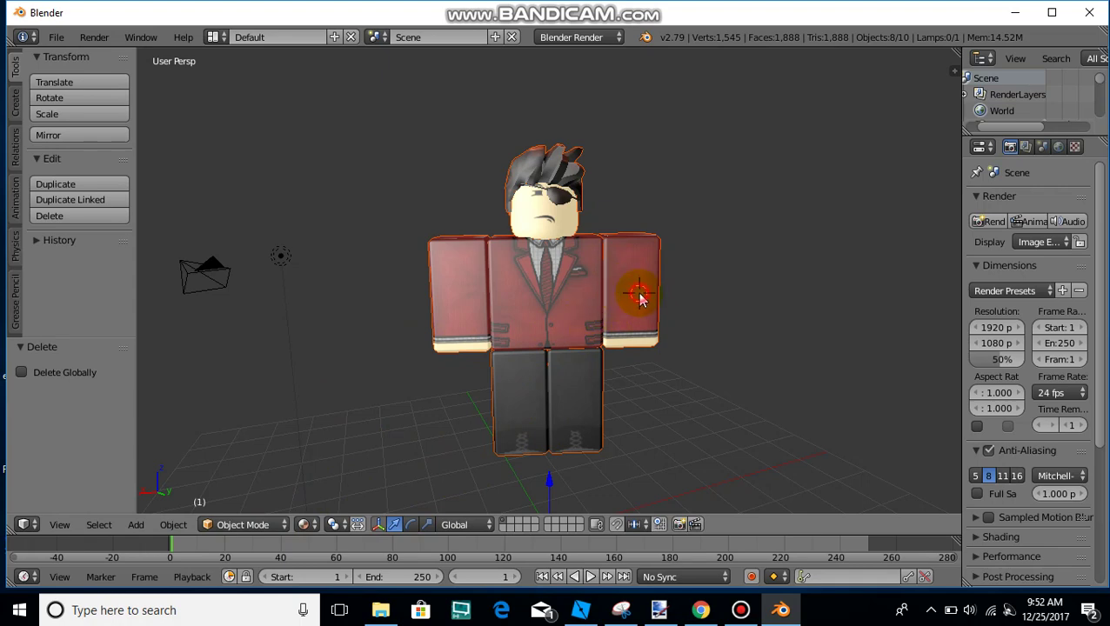
# Step: Settle the 3D cursor on the right-hand upper sleeve and select only the arm mesh, Model5
pyautogui.click(554, 376)
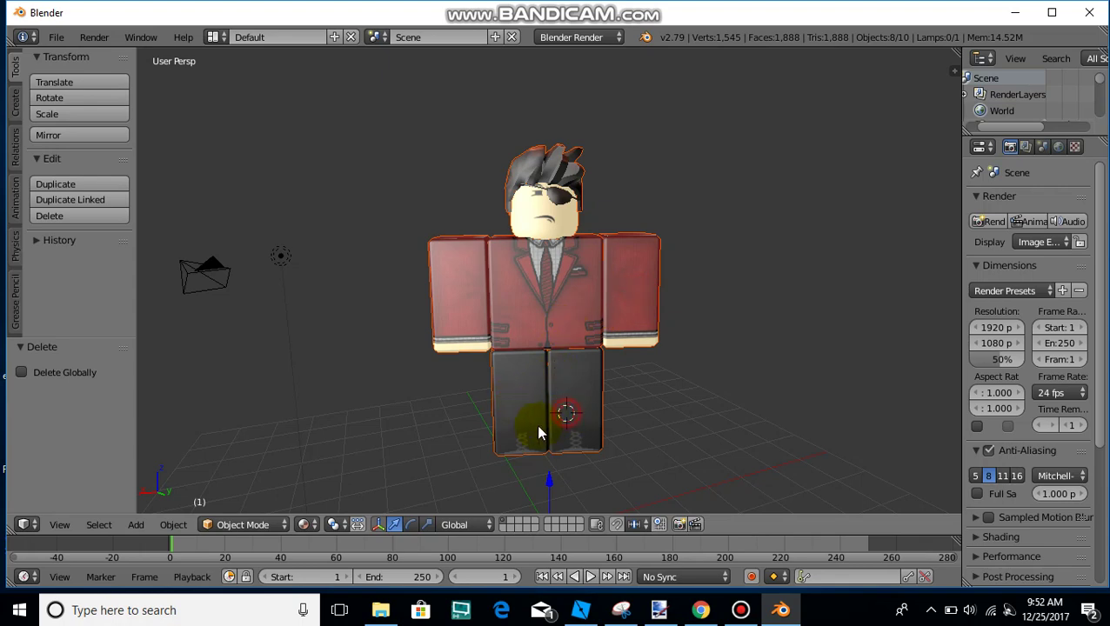
pyautogui.click(561, 394)
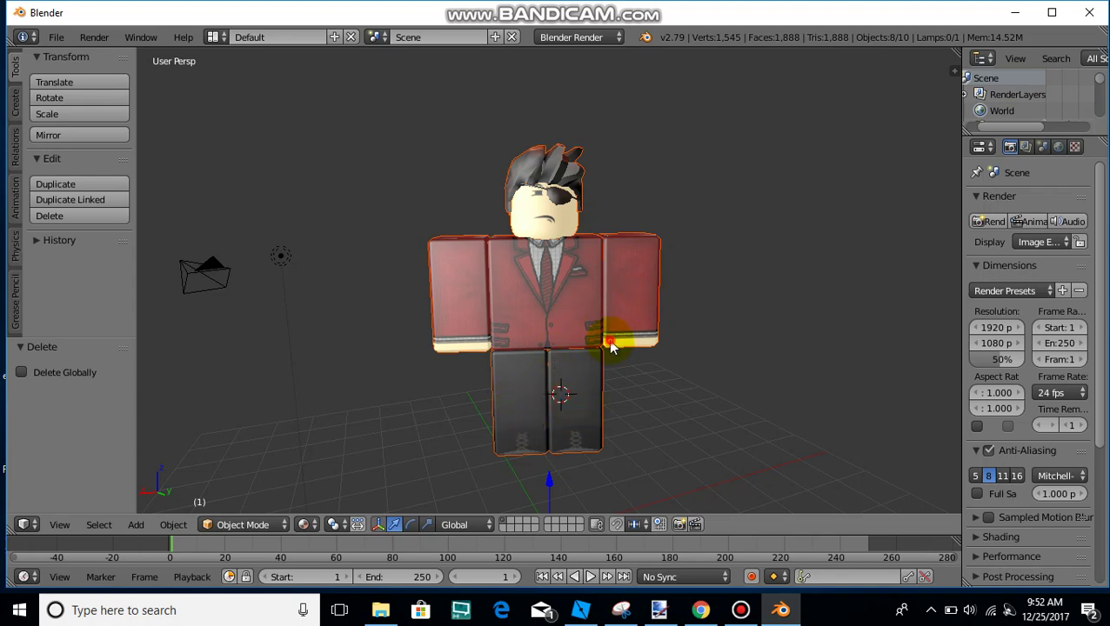
pyautogui.click(626, 278)
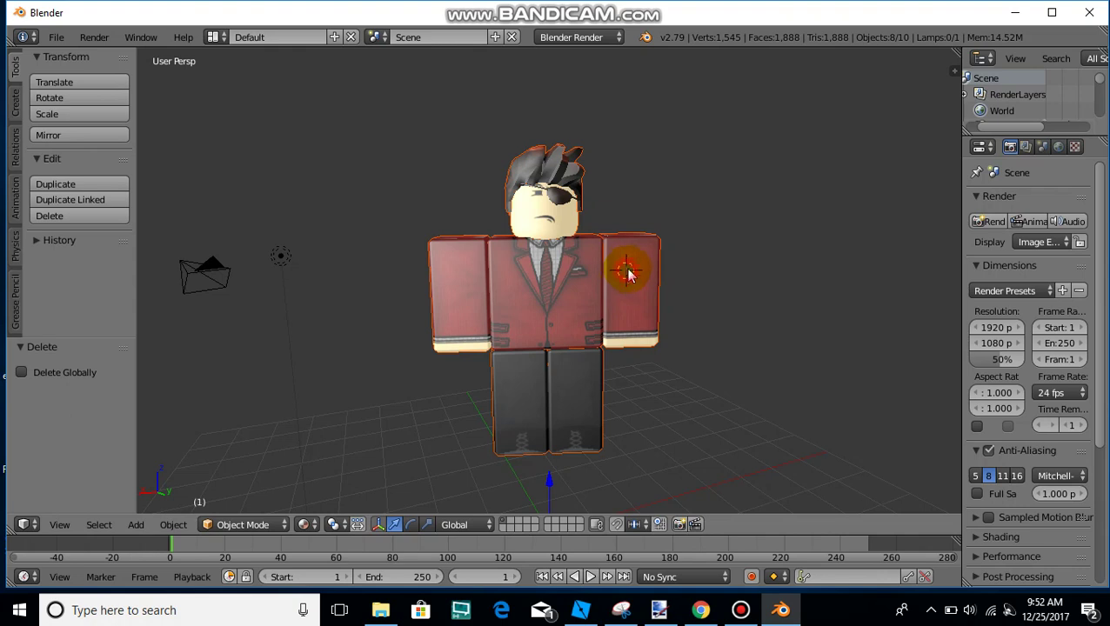
pyautogui.click(633, 307)
pyautogui.click(631, 274)
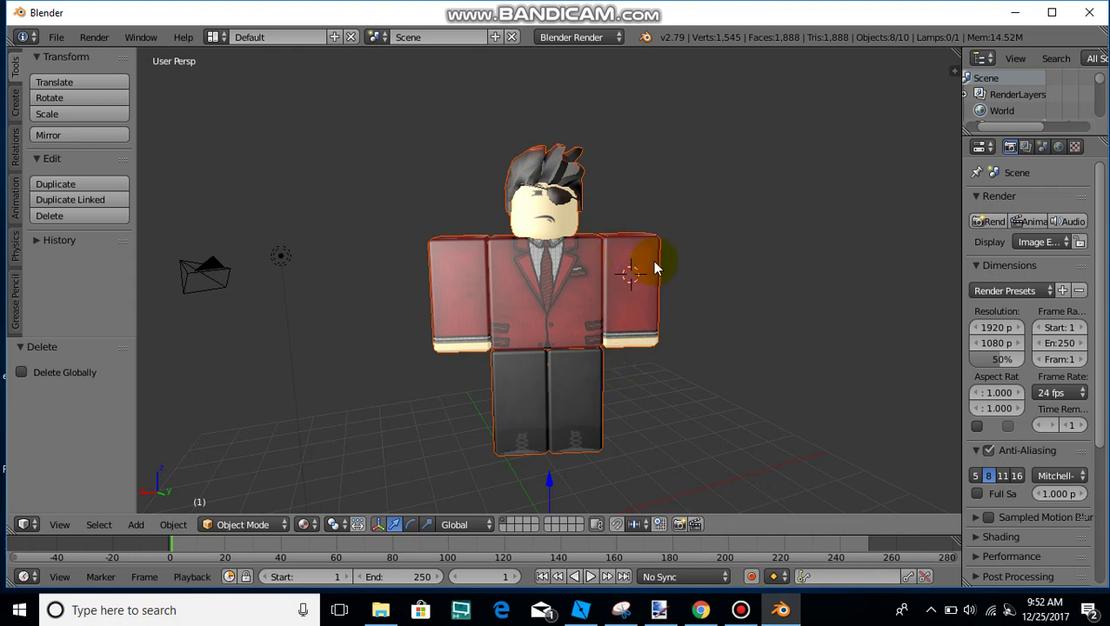
pyautogui.rightClick(635, 300)
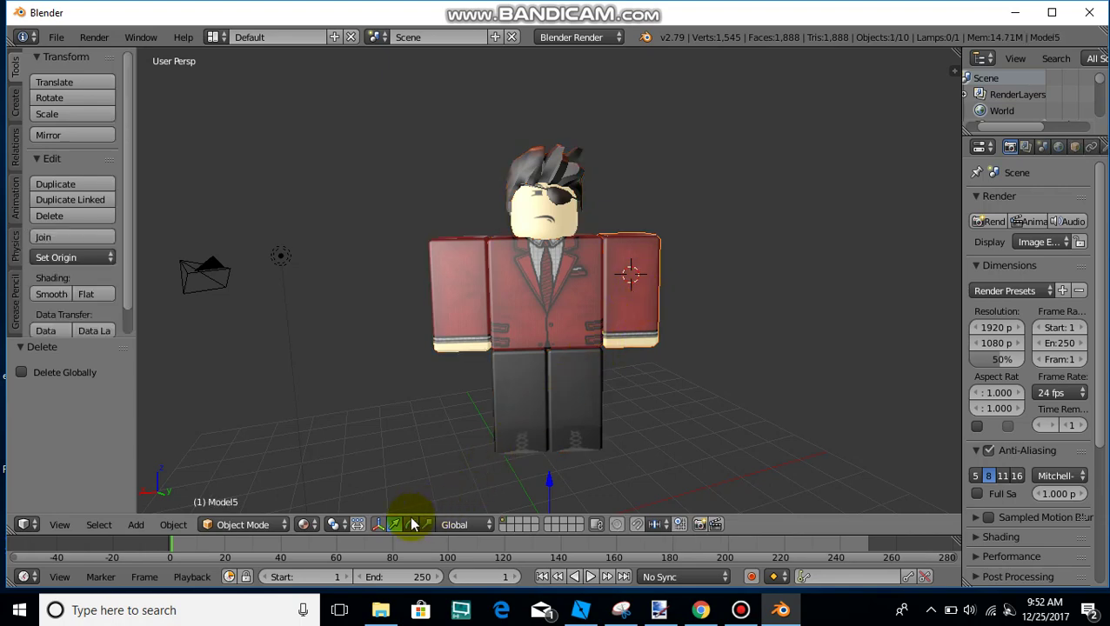
# Step: Switch the Model5 arm into Edit Mode
pyautogui.click(274, 524)
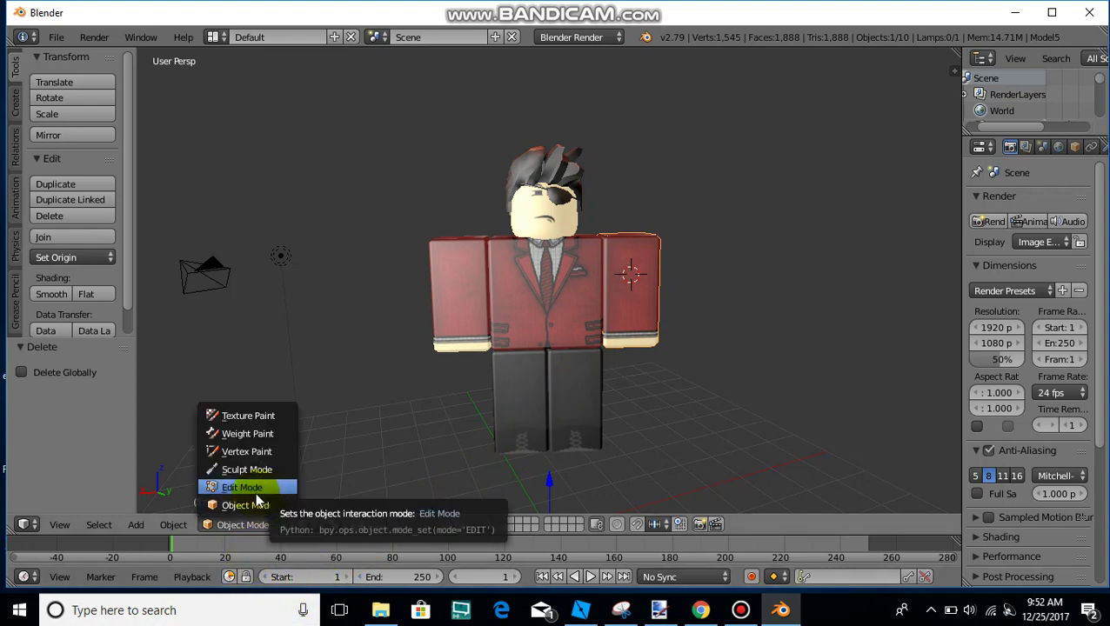
pyautogui.click(252, 496)
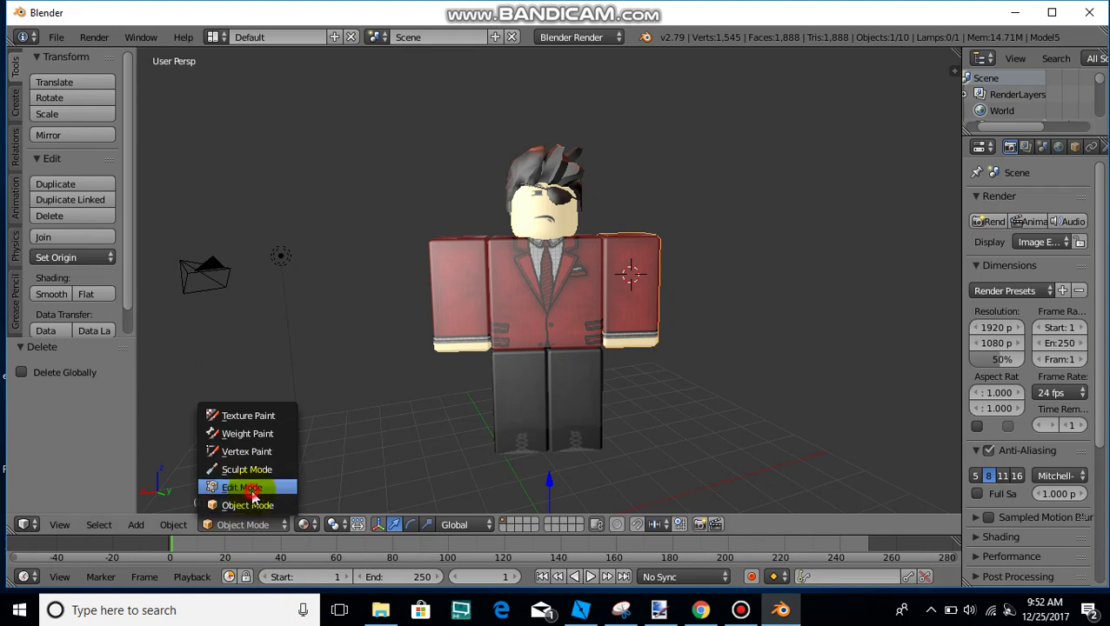
pyautogui.click(252, 490)
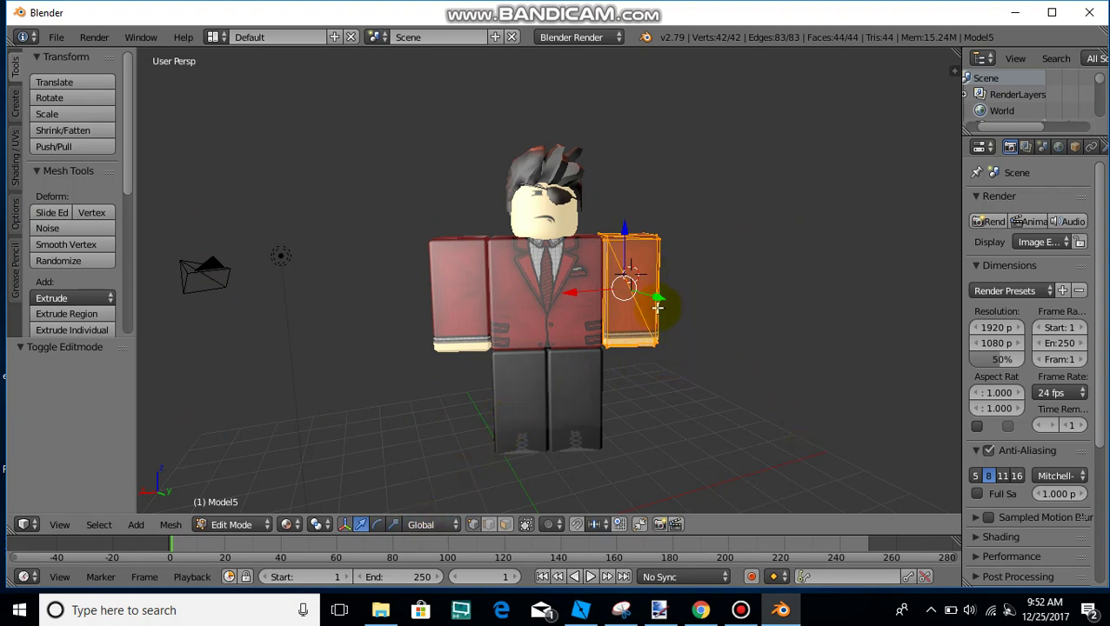
# Step: Add edge loop cuts across the arm with Ctrl+R, then return to Object Mode
pyautogui.hotkey('ctrl', 'r')
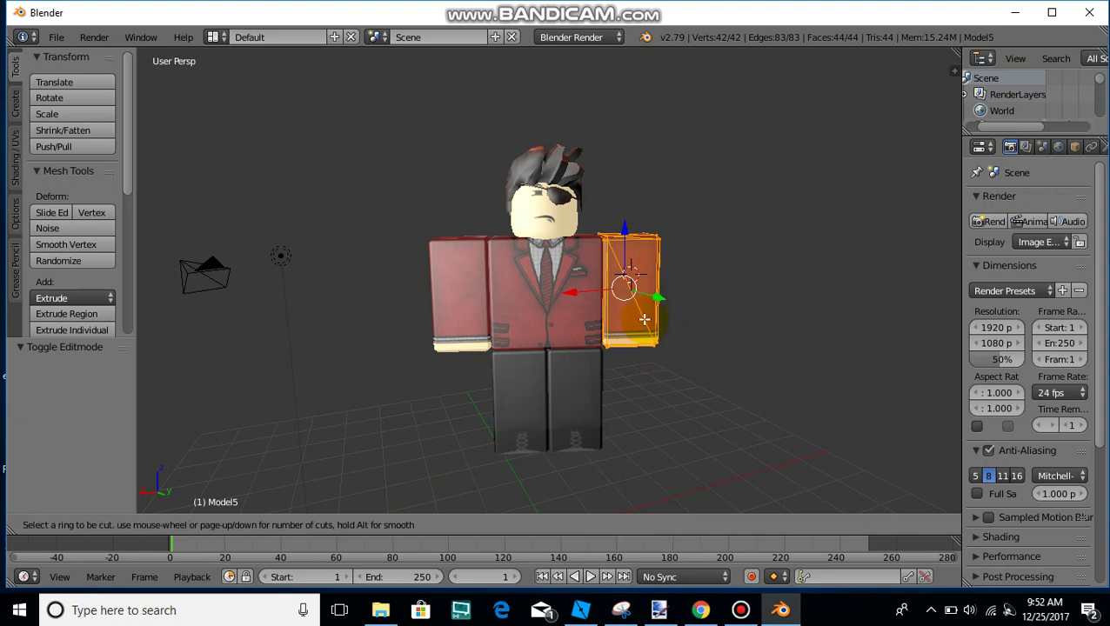
pyautogui.click(659, 315)
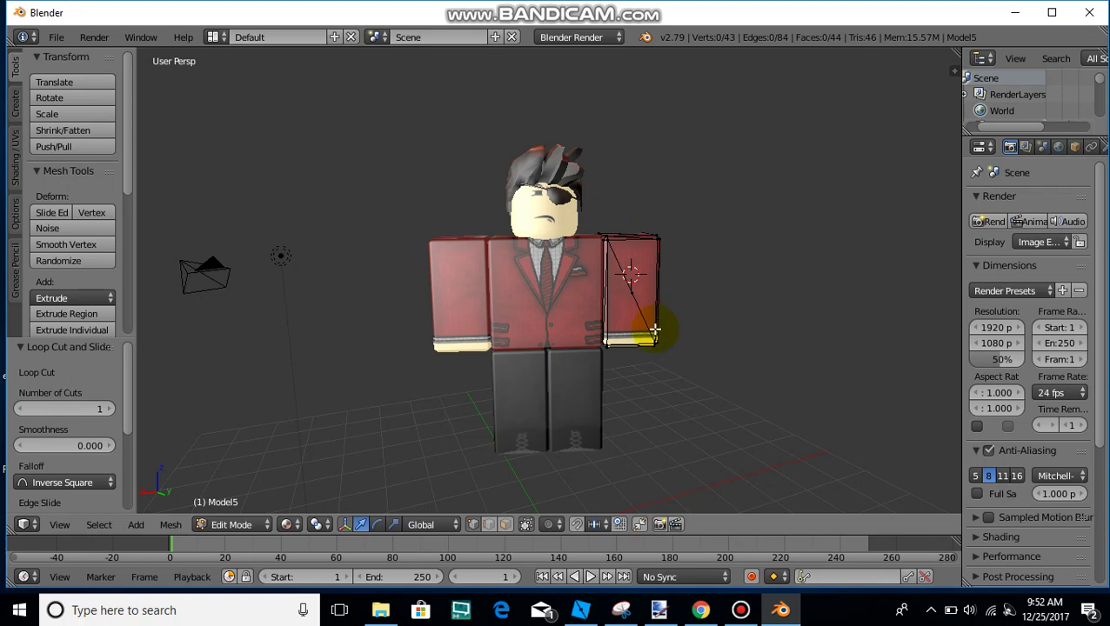
pyautogui.hotkey('ctrl', 'r')
pyautogui.click(644, 322)
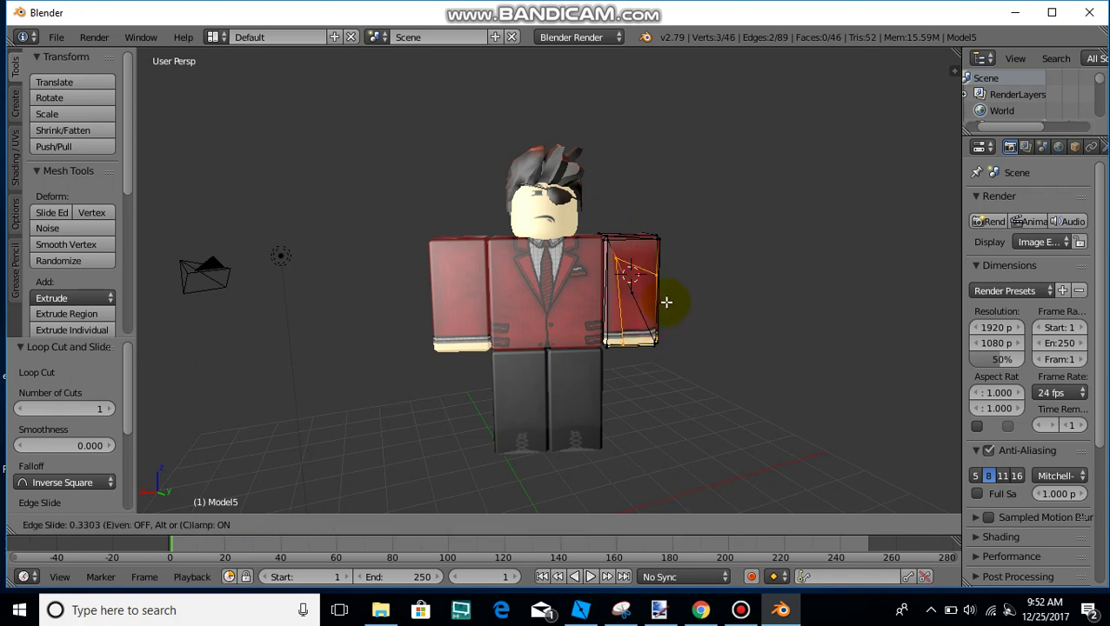
pyautogui.click(645, 330)
pyautogui.hotkey('ctrl', 'r')
pyautogui.click(645, 330)
pyautogui.click(644, 334)
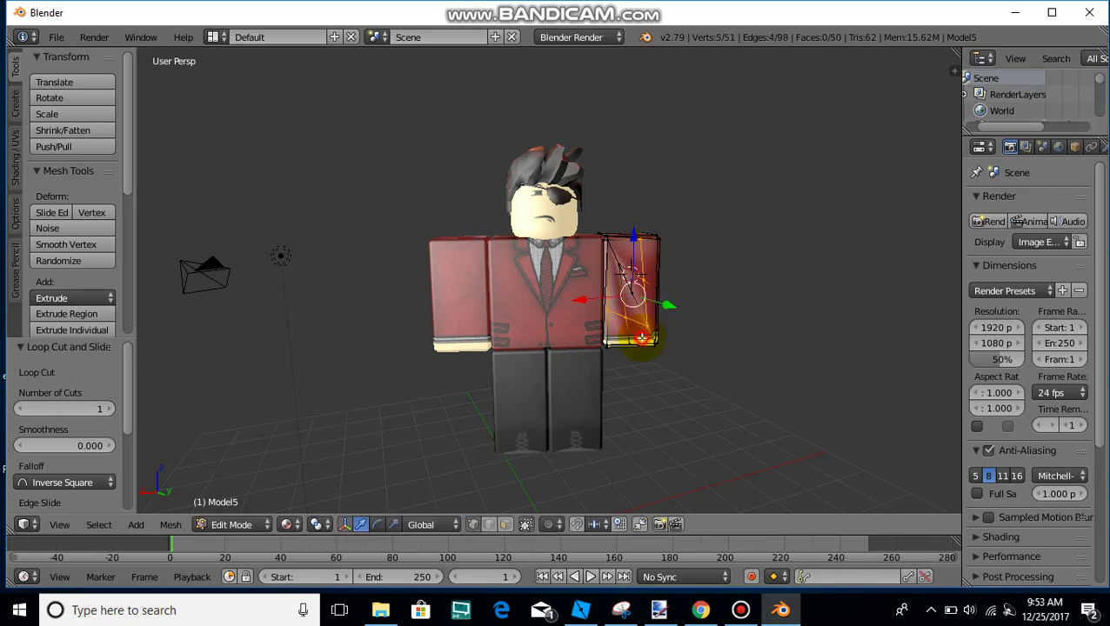
pyautogui.click(252, 524)
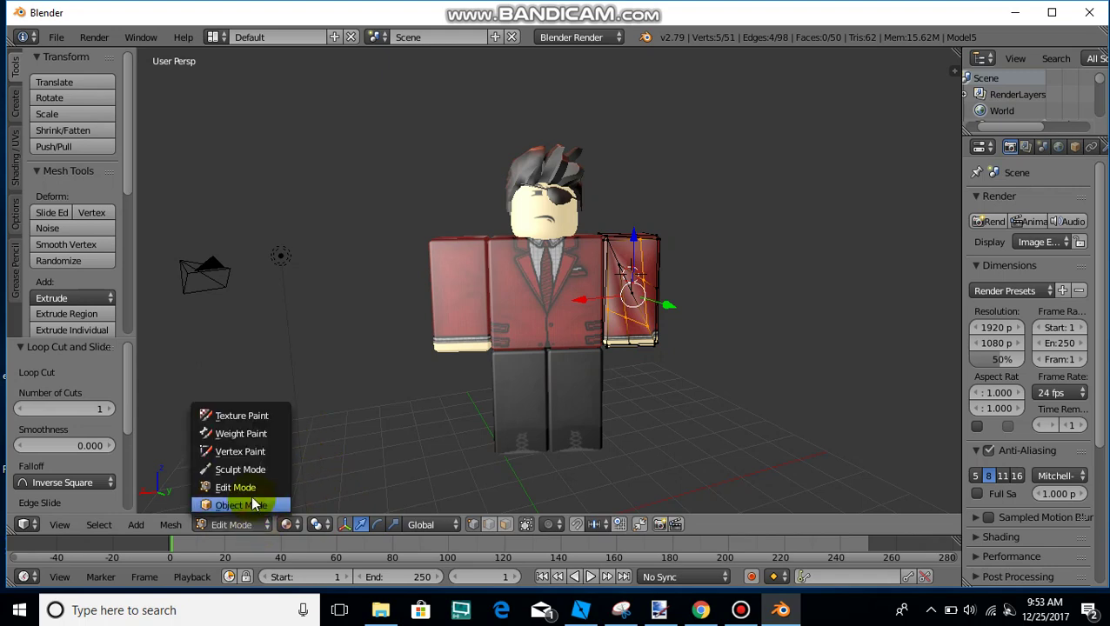
pyautogui.click(250, 504)
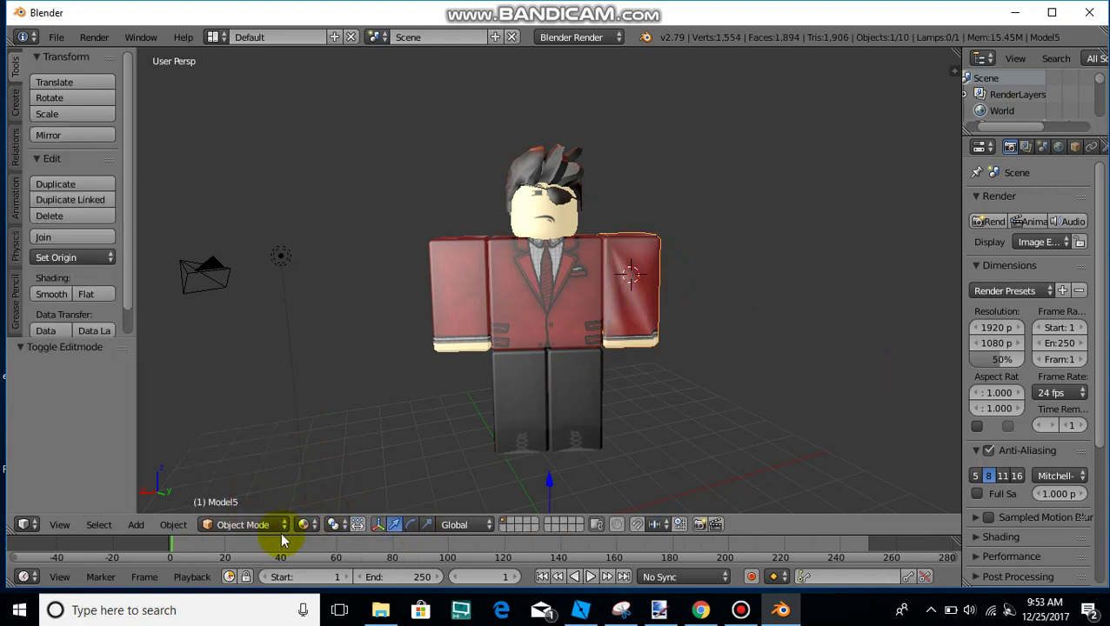
# Step: In Edit Mode, select the lower arm section and rotate it by about 1.13°
pyautogui.click(244, 525)
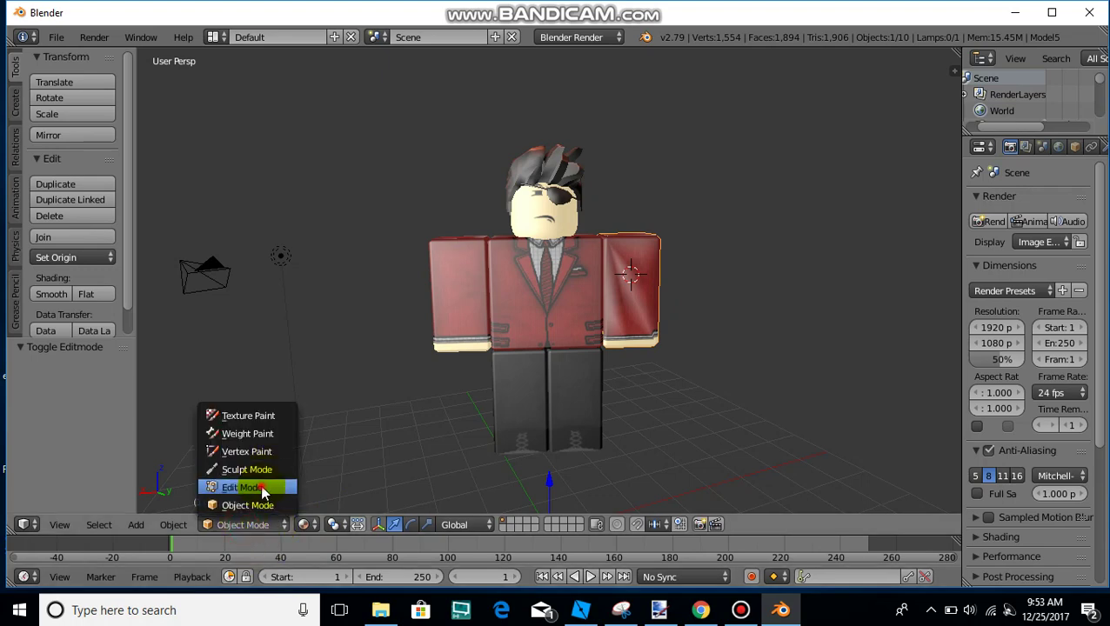
pyautogui.click(252, 487)
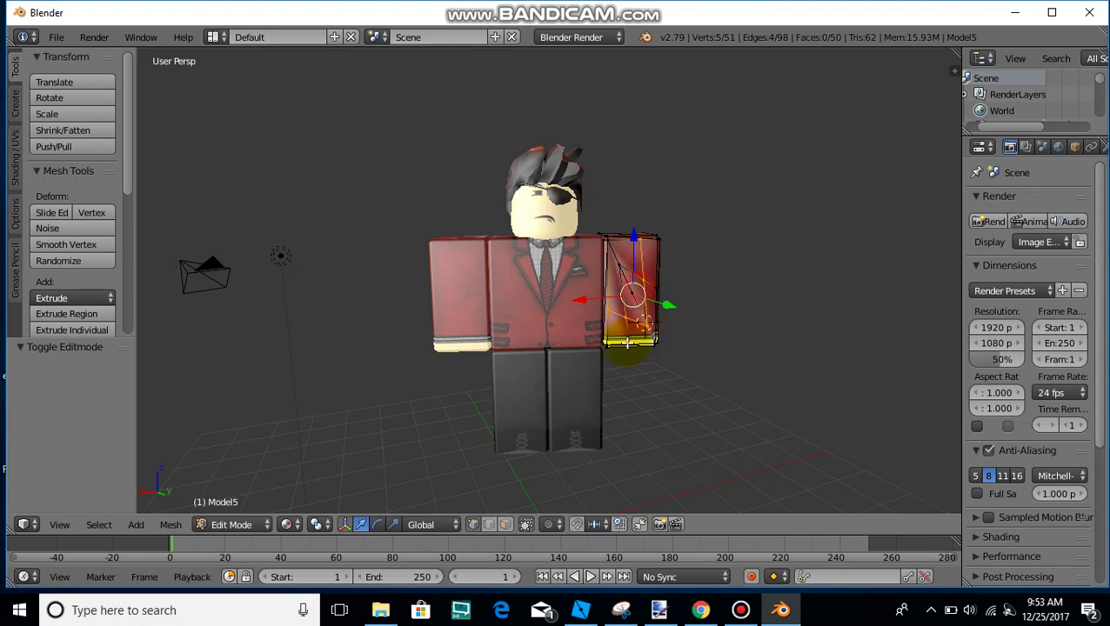
pyautogui.click(639, 287)
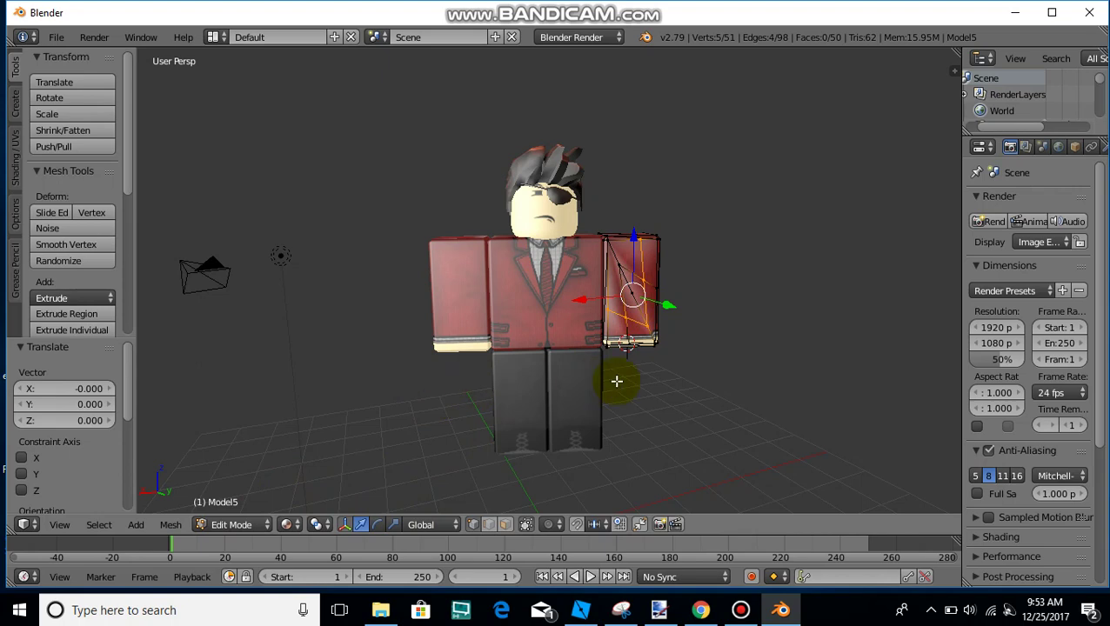
pyautogui.press('r')
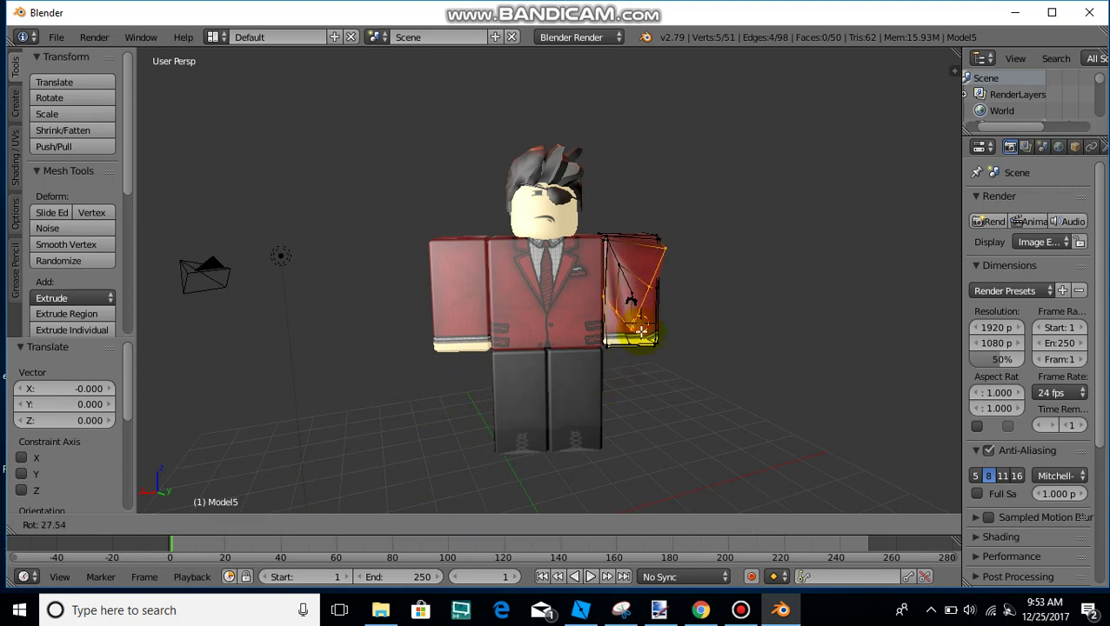
pyautogui.click(639, 326)
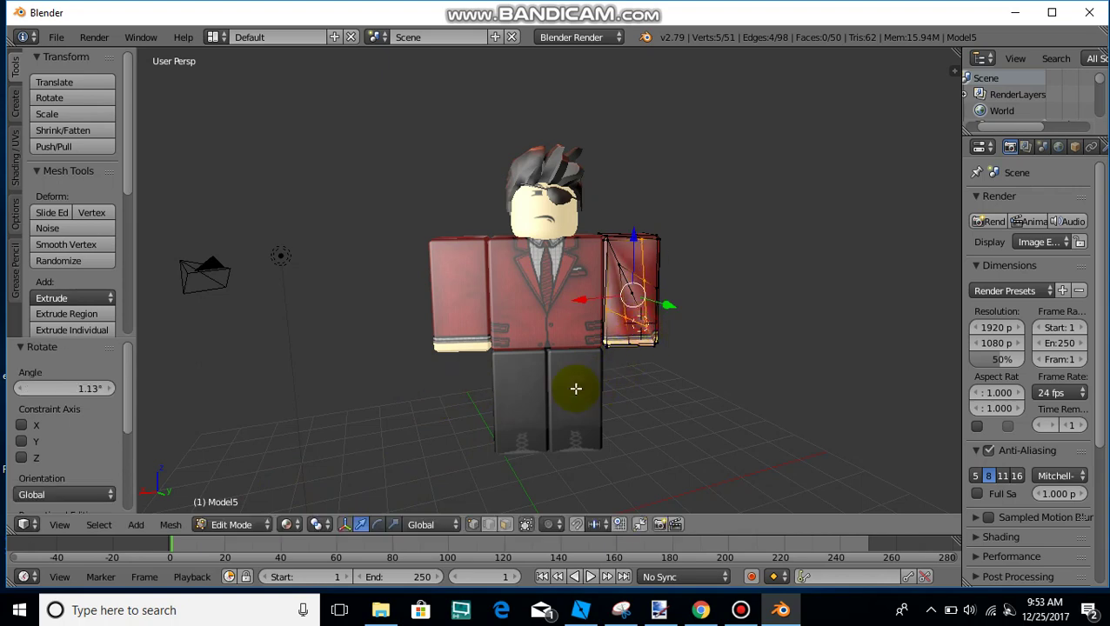
# Step: Select a vertex at the arm's top, check the delete options without deleting, and return to Object Mode
pyautogui.click(255, 526)
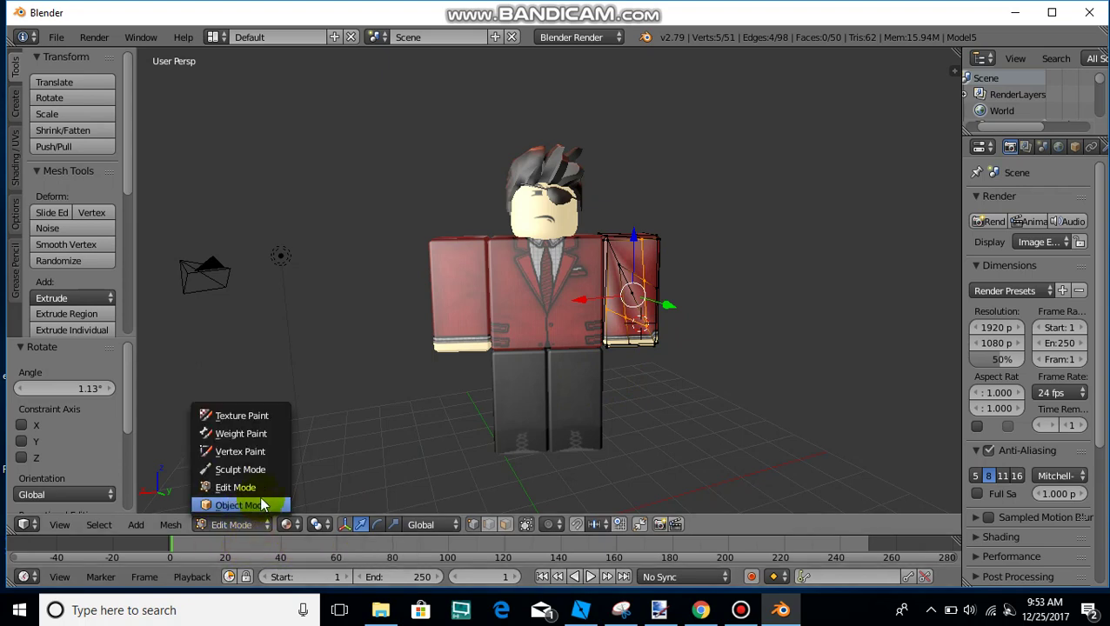
pyautogui.click(222, 531)
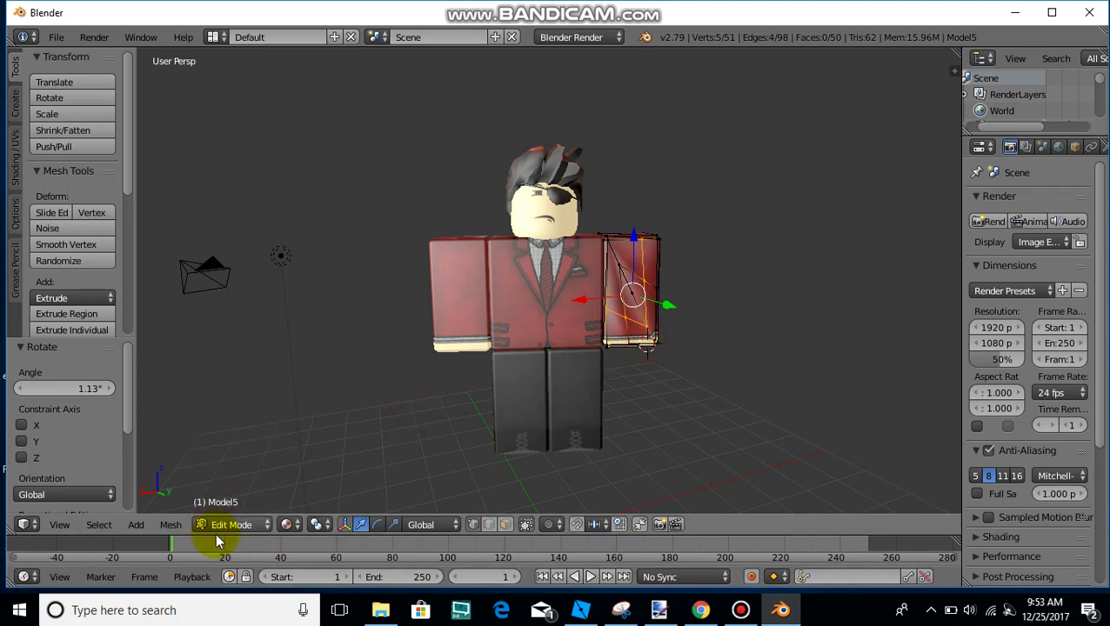
pyautogui.click(277, 484)
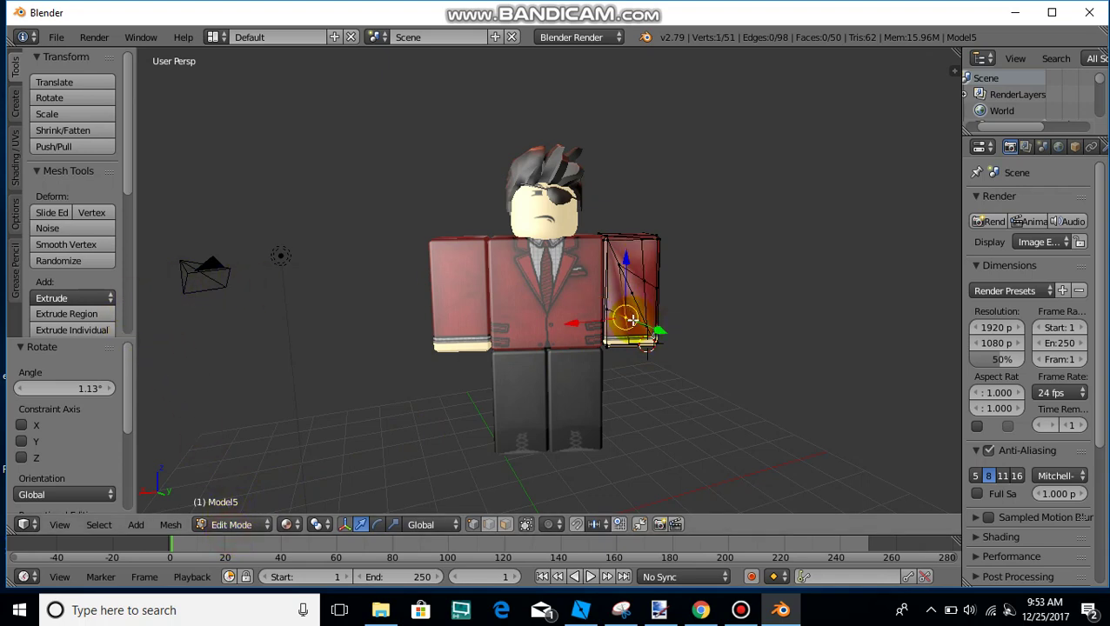
pyautogui.rightClick(619, 265)
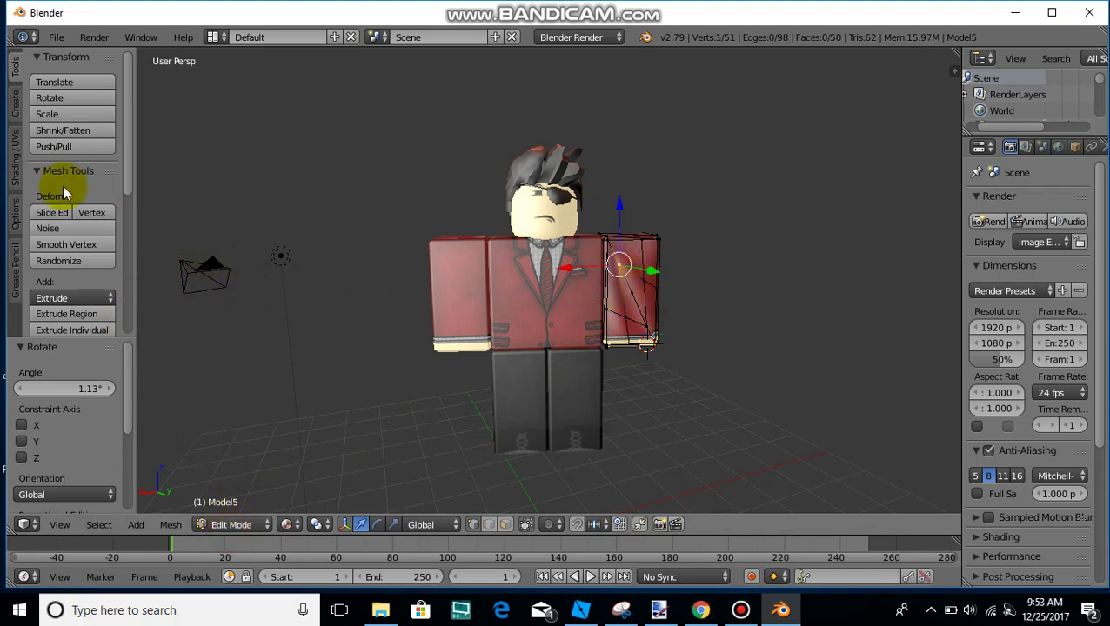
pyautogui.scroll(-2, 76, 200)
pyautogui.scroll(-5, 79, 222)
pyautogui.scroll(-1, 84, 287)
pyautogui.scroll(-1, 88, 341)
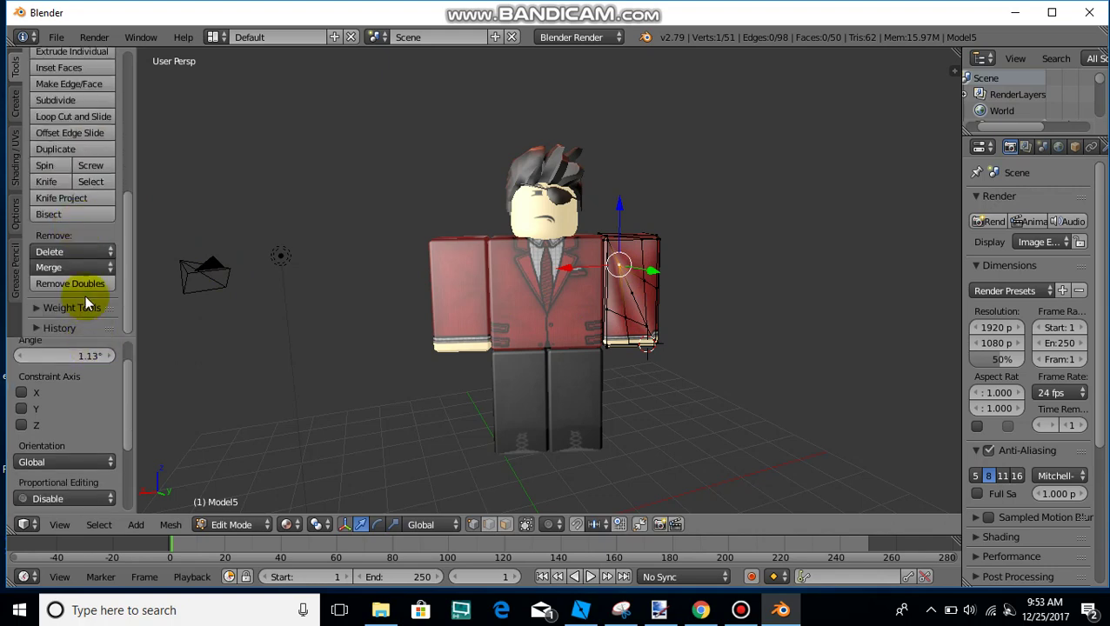
pyautogui.click(94, 253)
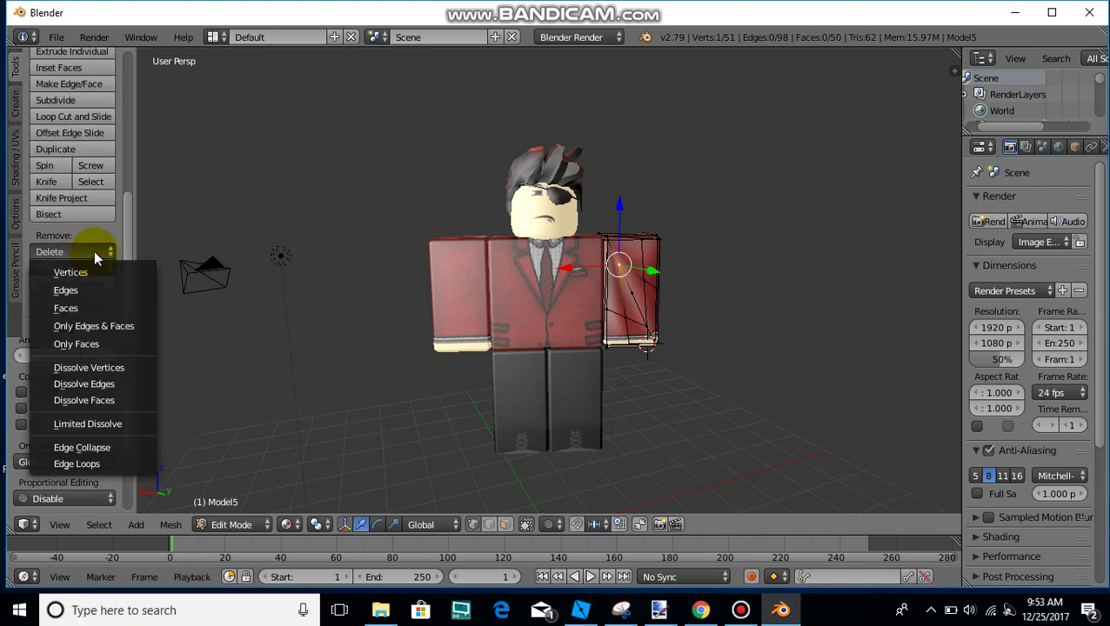
pyautogui.click(249, 529)
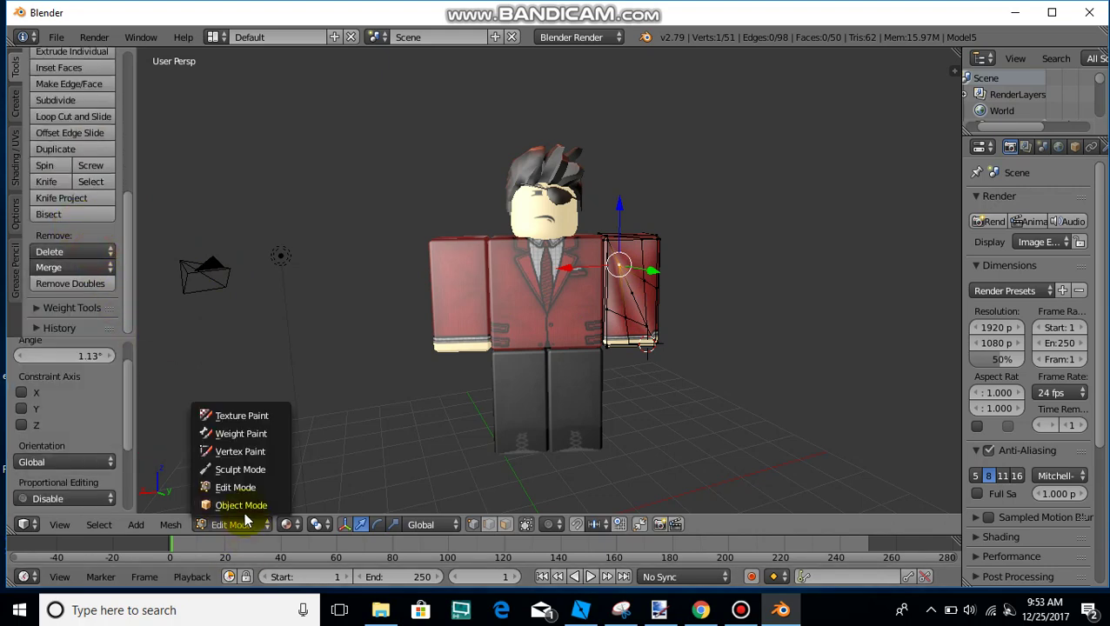
pyautogui.click(246, 505)
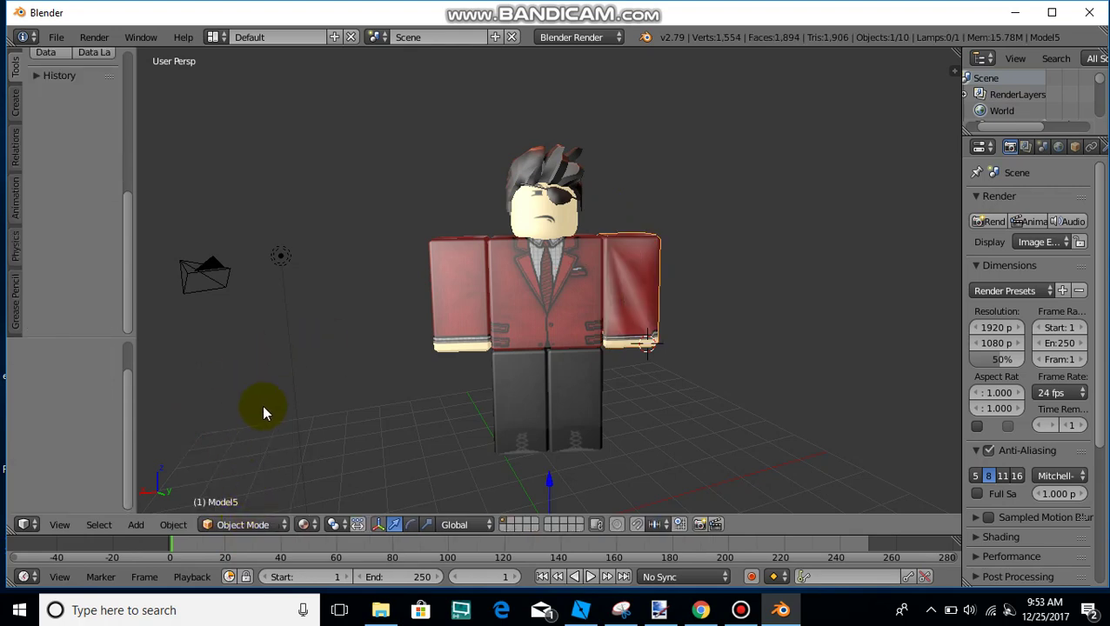
pyautogui.click(257, 524)
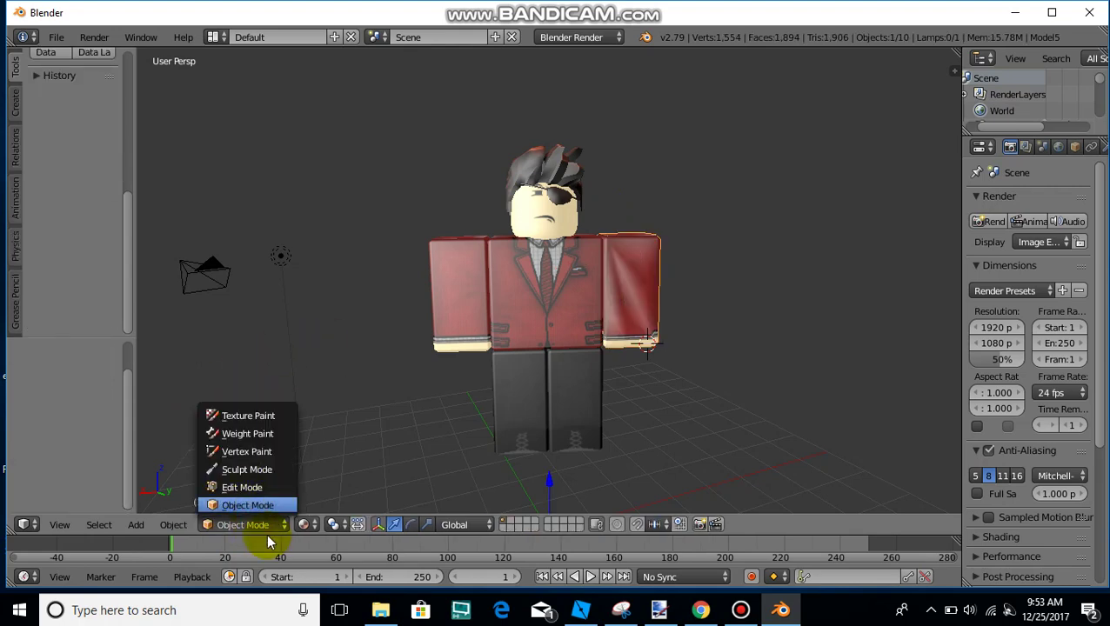
pyautogui.click(260, 527)
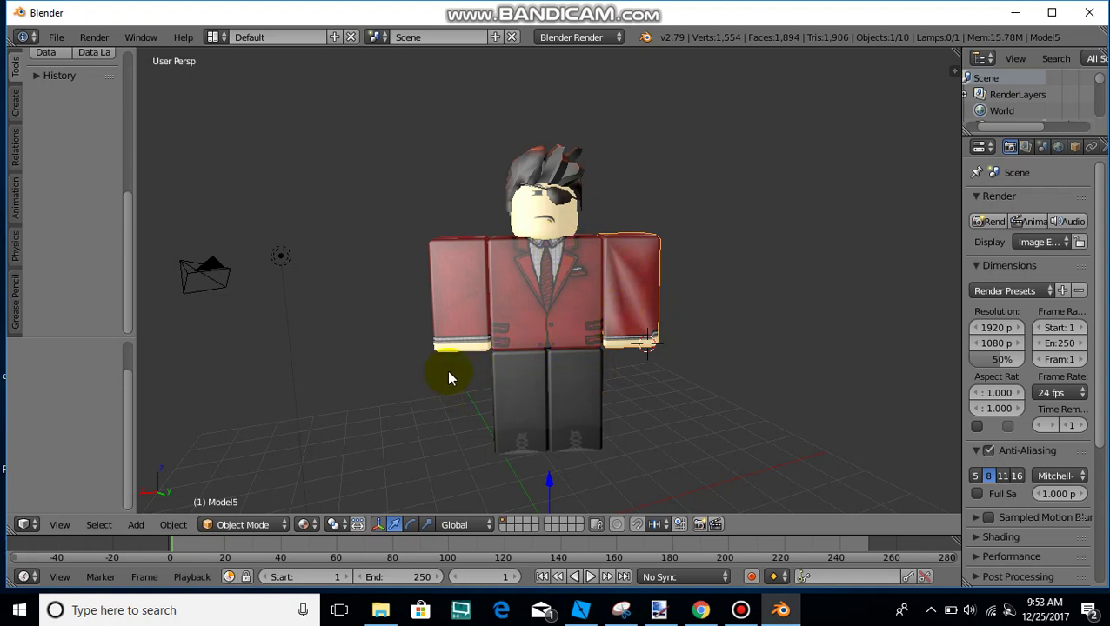
pyautogui.scroll(2, 537, 246)
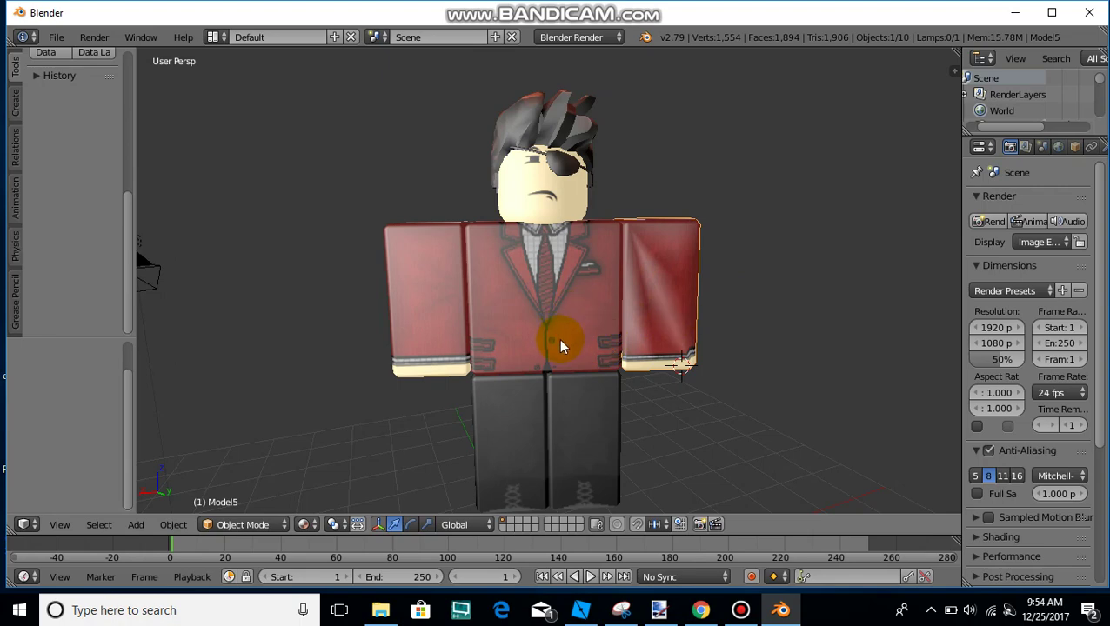
pyautogui.click(254, 525)
pyautogui.scroll(-3, 633, 349)
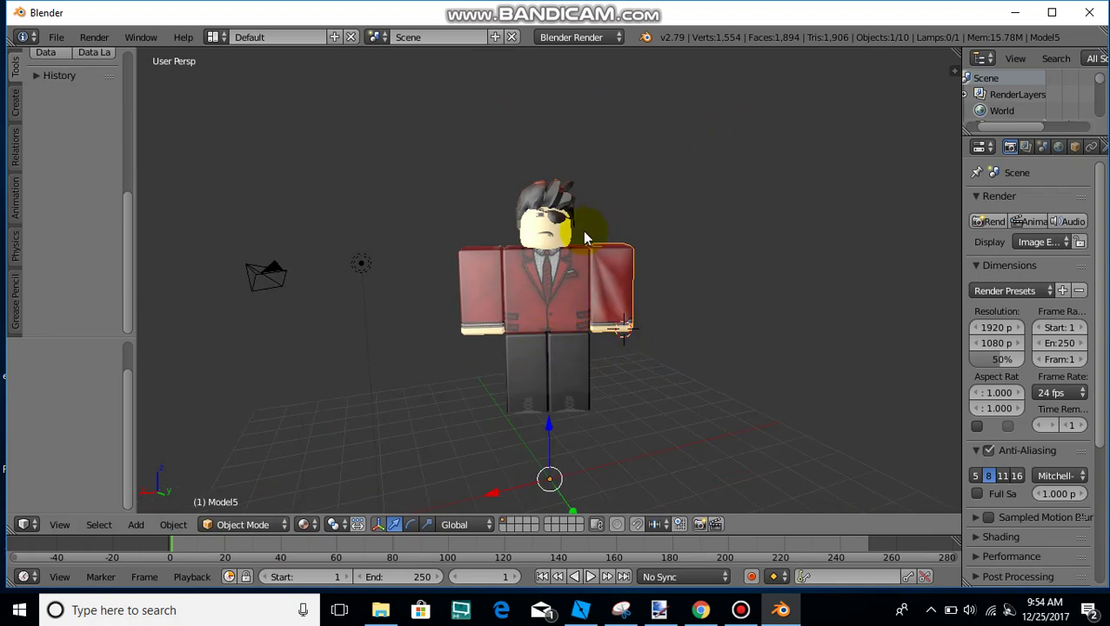
pyautogui.scroll(3, 582, 229)
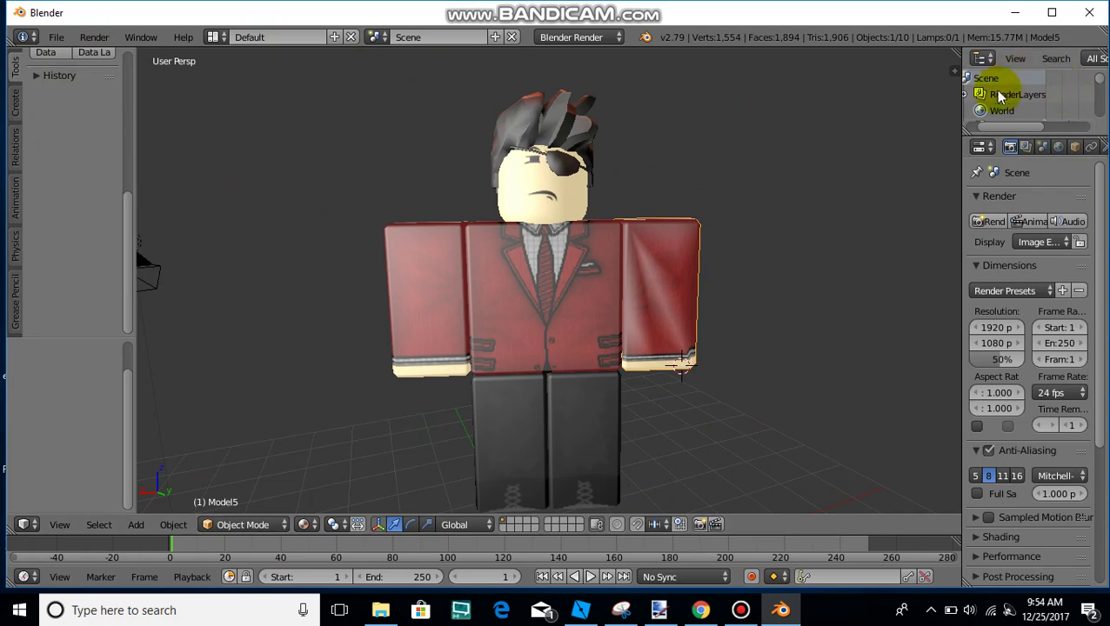
pyautogui.click(740, 610)
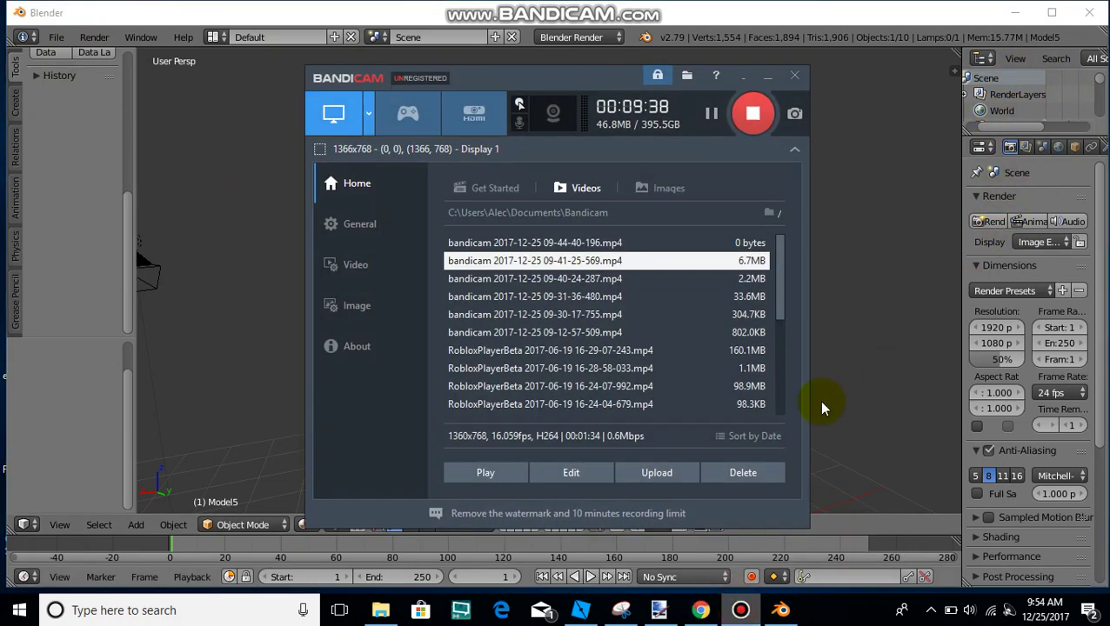
pyautogui.click(764, 82)
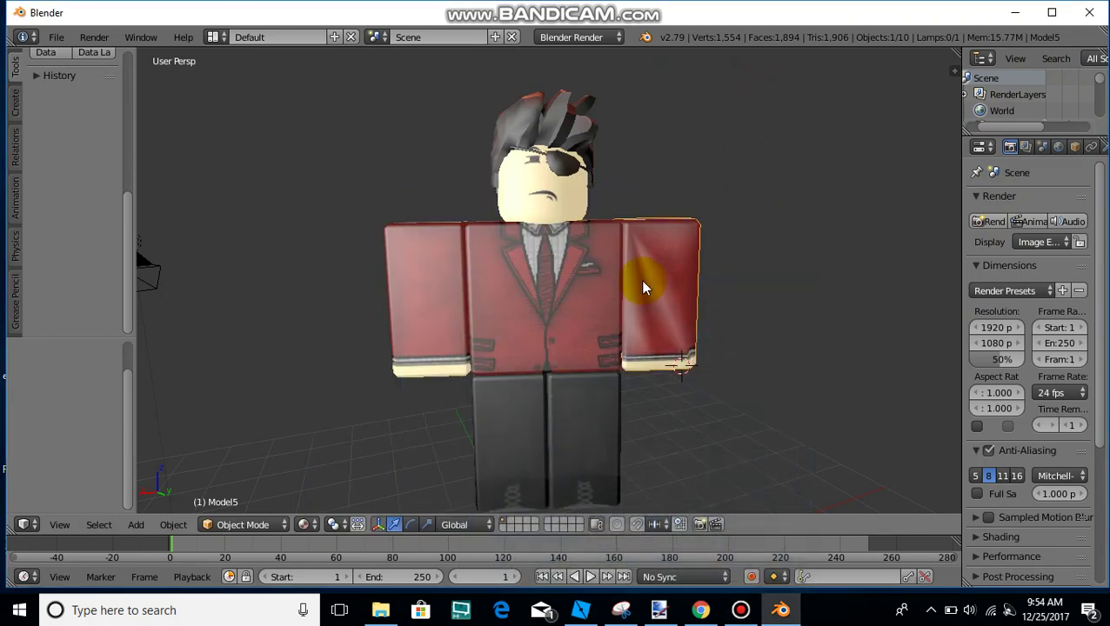